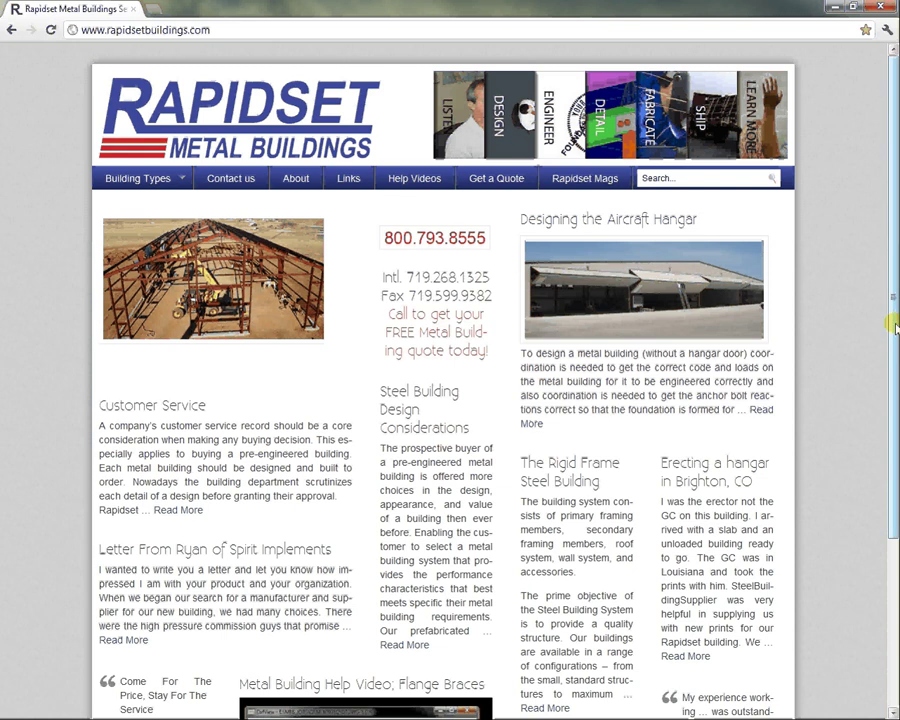
Scroll to the Rapidset site footer and open the PWS pricing tool.
{"action": "left_click_drag", "start_coordinate": [893, 325], "coordinate": [889, 518]}
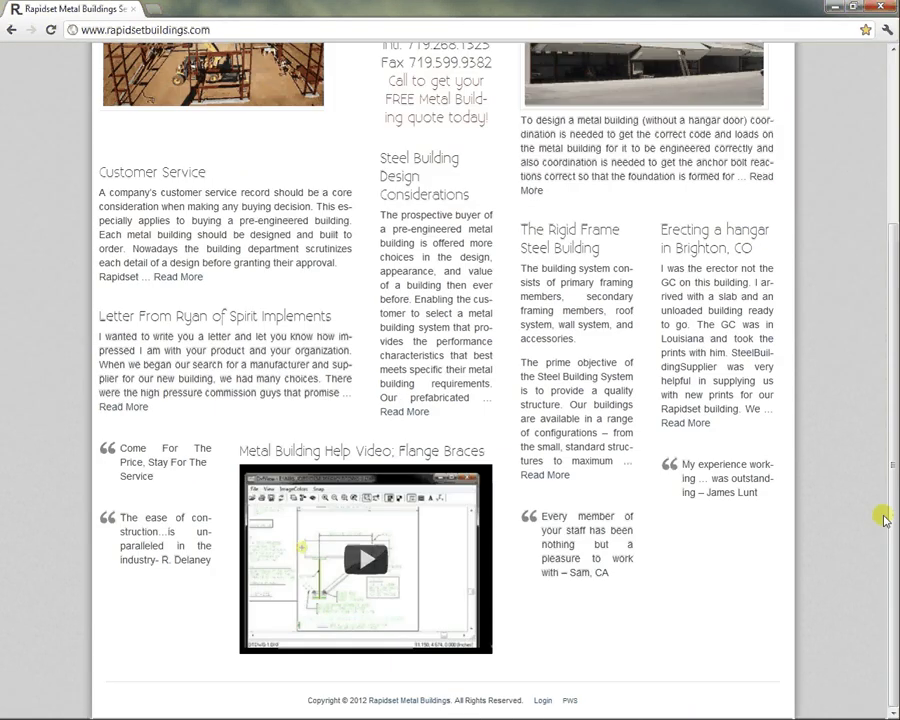
{"action": "left_click", "coordinate": [569, 701]}
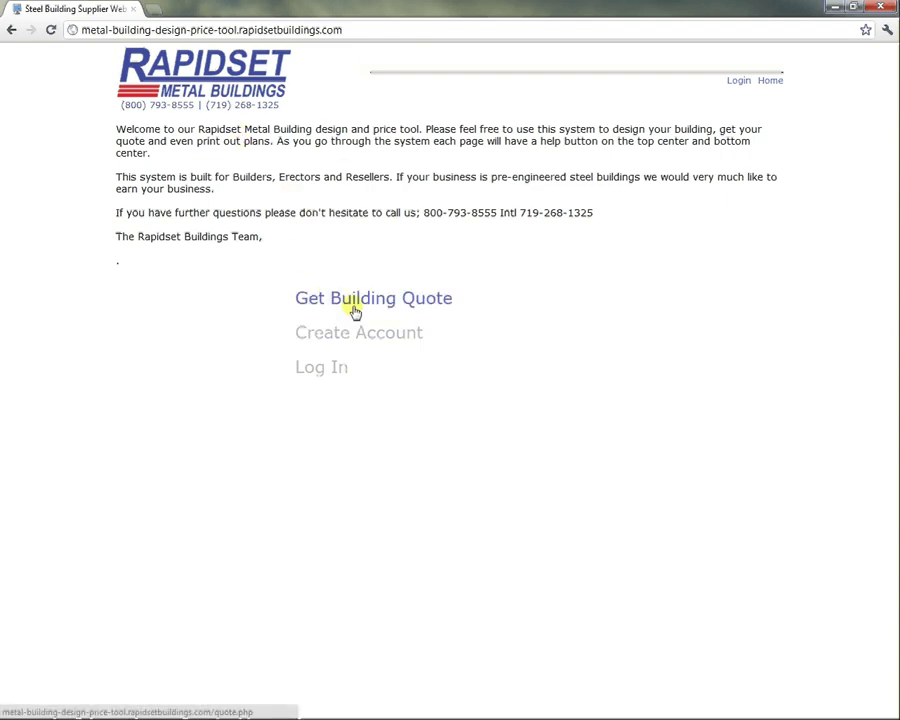
Log in using the saved username suggestion and the account password.
{"action": "left_click", "coordinate": [317, 369]}
{"action": "type", "text": "larrys"}
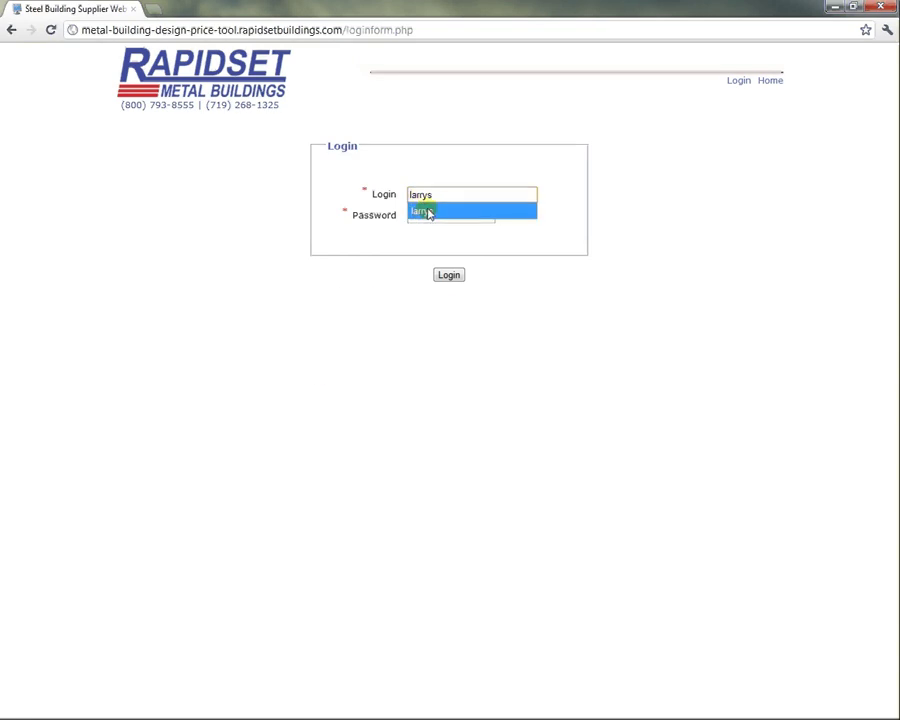
{"action": "left_click", "coordinate": [428, 210]}
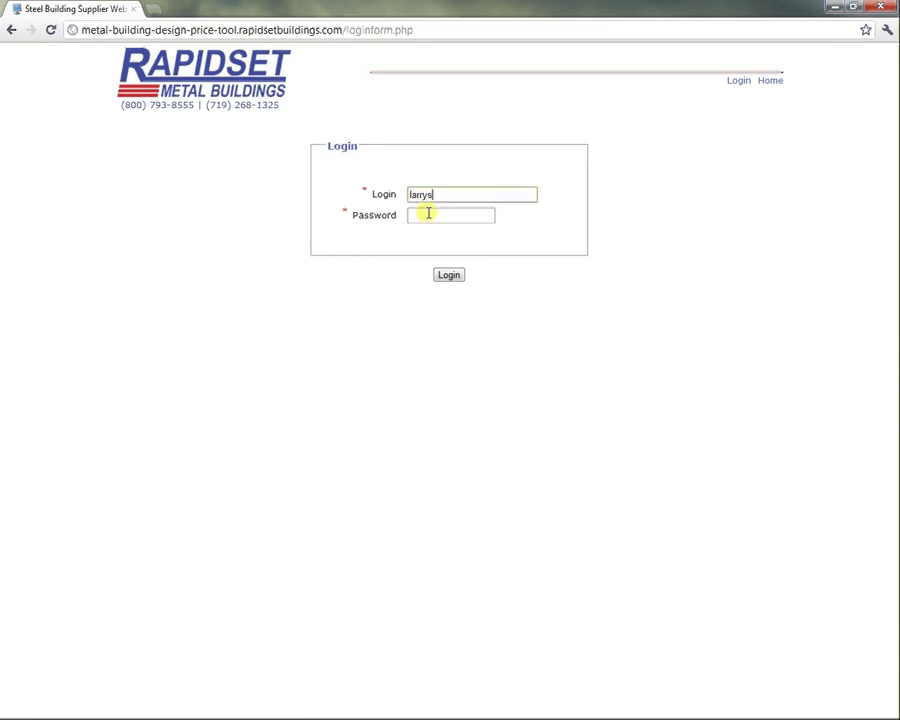
{"action": "left_click", "coordinate": [428, 213]}
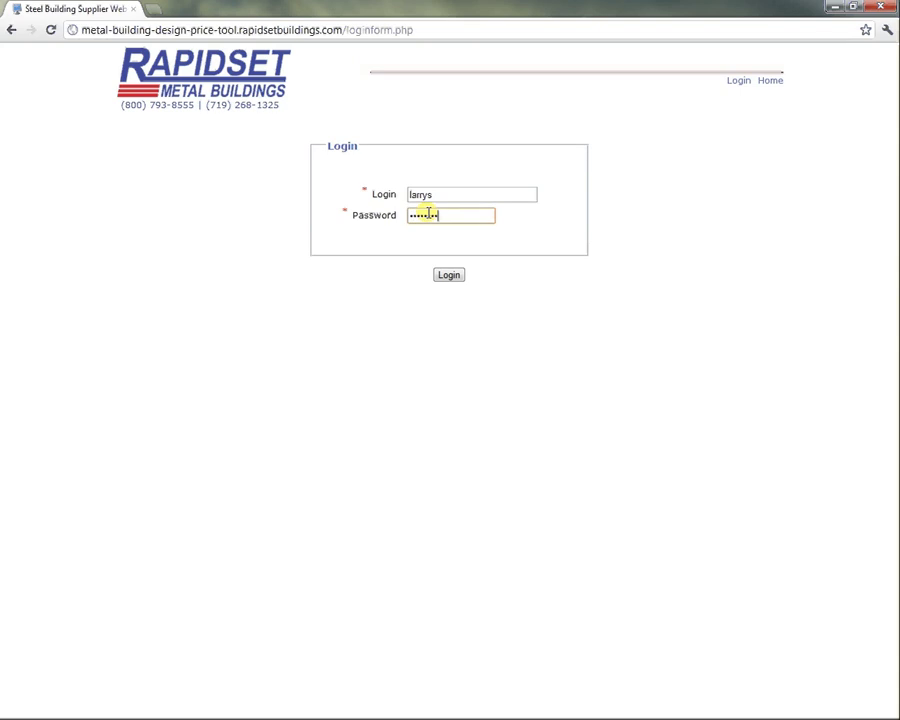
{"action": "left_click", "coordinate": [449, 276]}
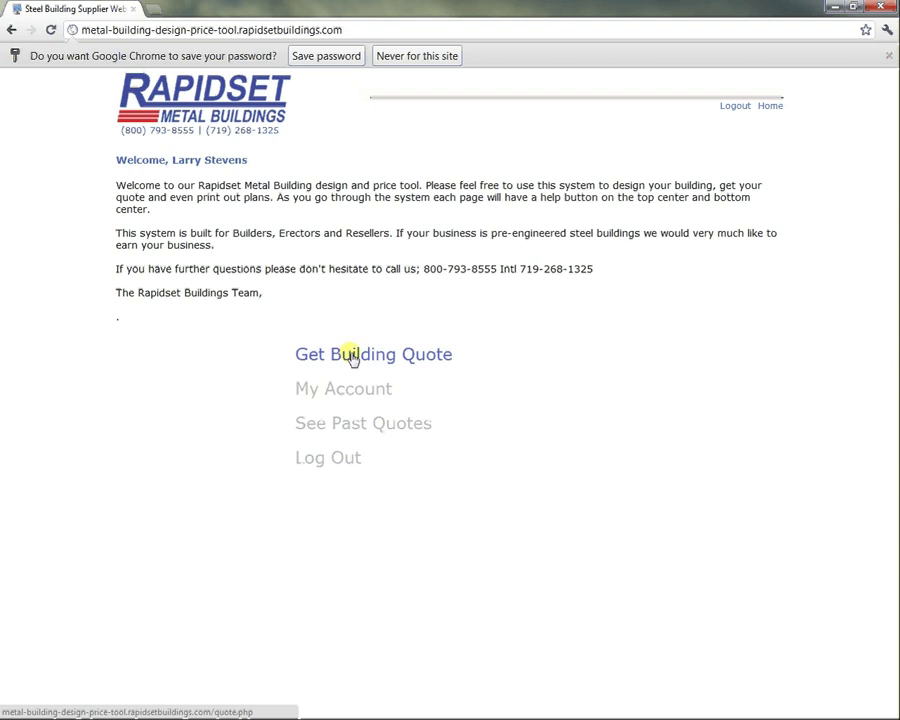
Start a new building quote for project 'barn' and enter the building zip code.
{"action": "left_click", "coordinate": [352, 358]}
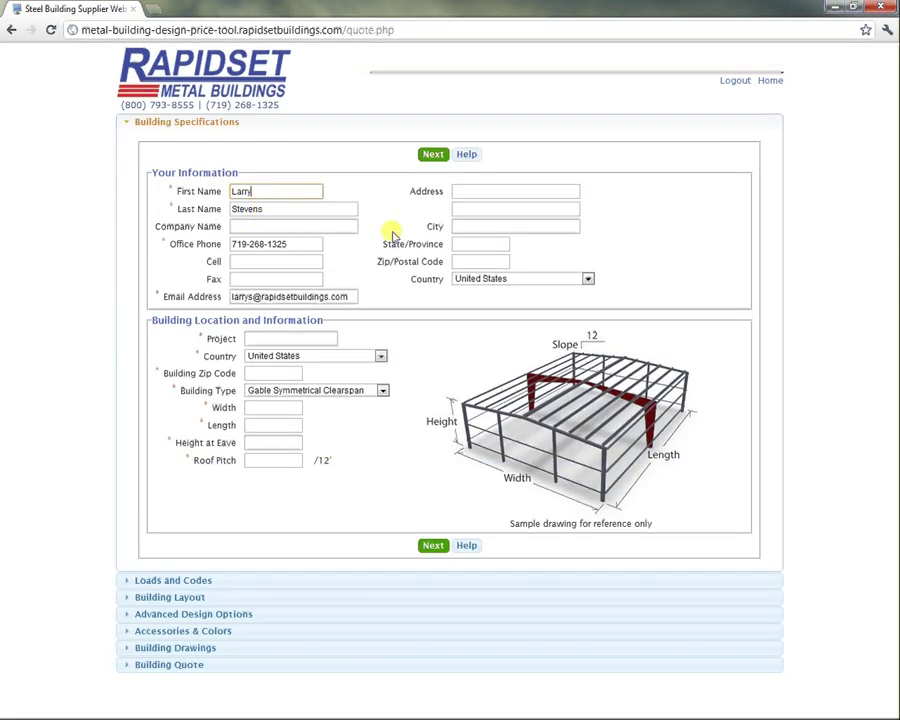
{"action": "left_click", "coordinate": [262, 339]}
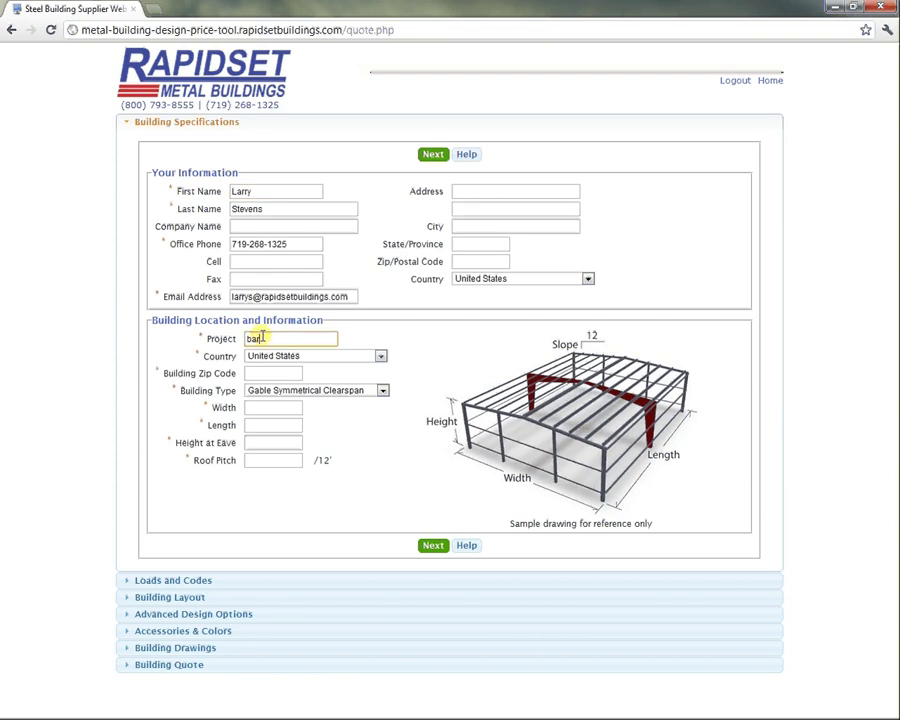
{"action": "type", "text": "barn"}
{"action": "left_click", "coordinate": [267, 369]}
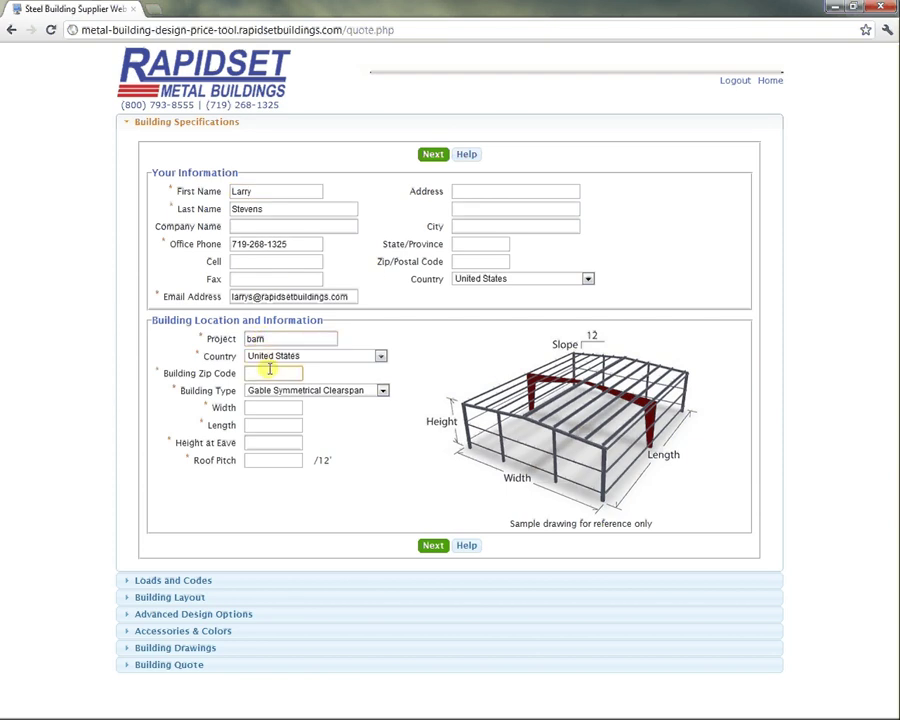
{"action": "type", "text": "75757"}
Preview several building types, then choose Gable Symmetrical Clearspan.
{"action": "left_click", "coordinate": [266, 391]}
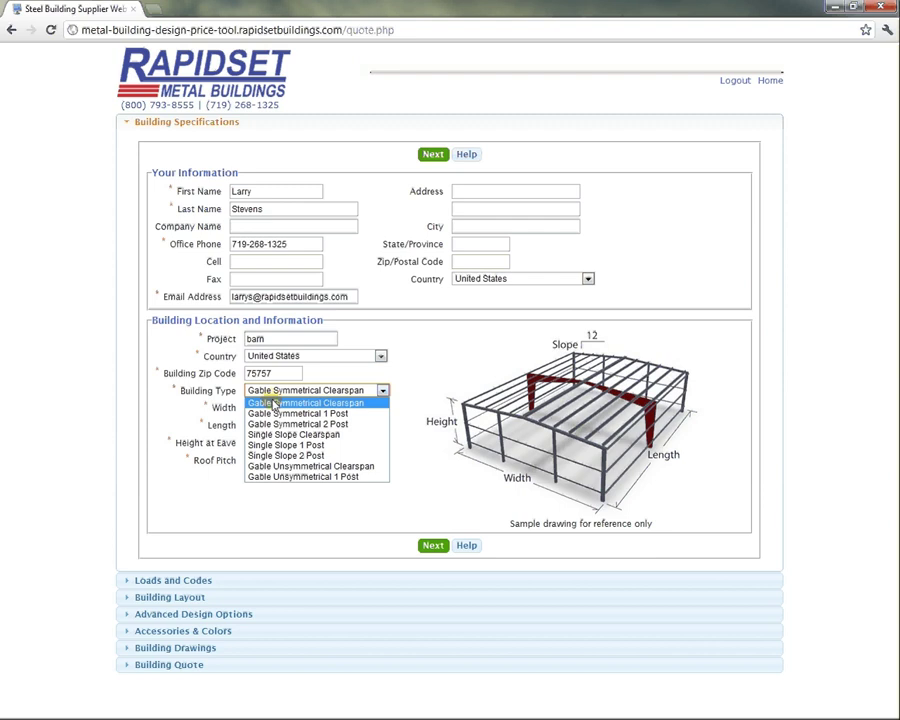
{"action": "left_click", "coordinate": [295, 413]}
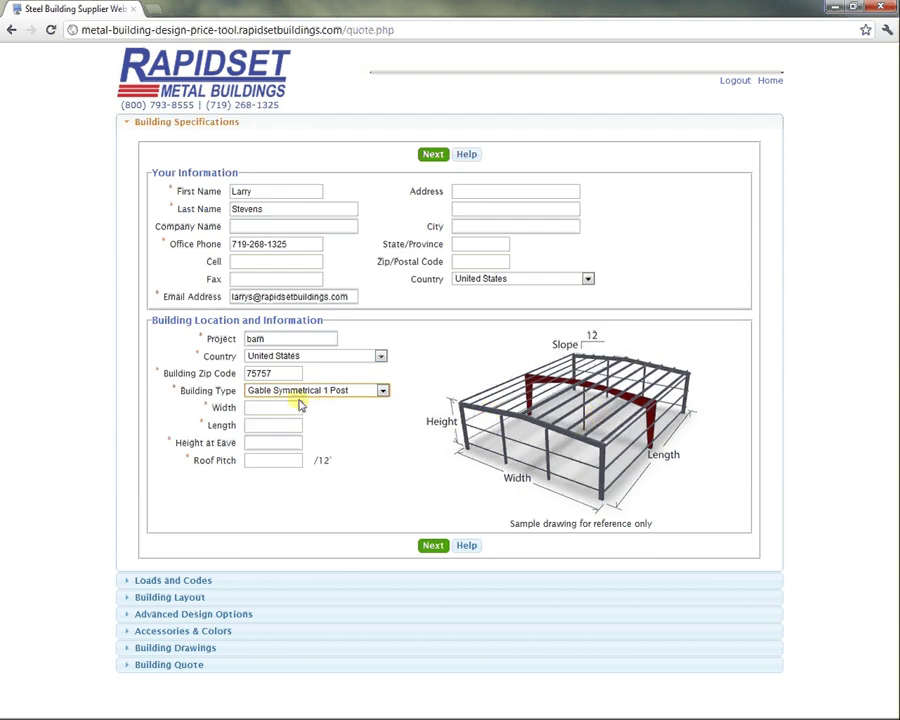
{"action": "left_click", "coordinate": [302, 391]}
{"action": "left_click", "coordinate": [300, 446]}
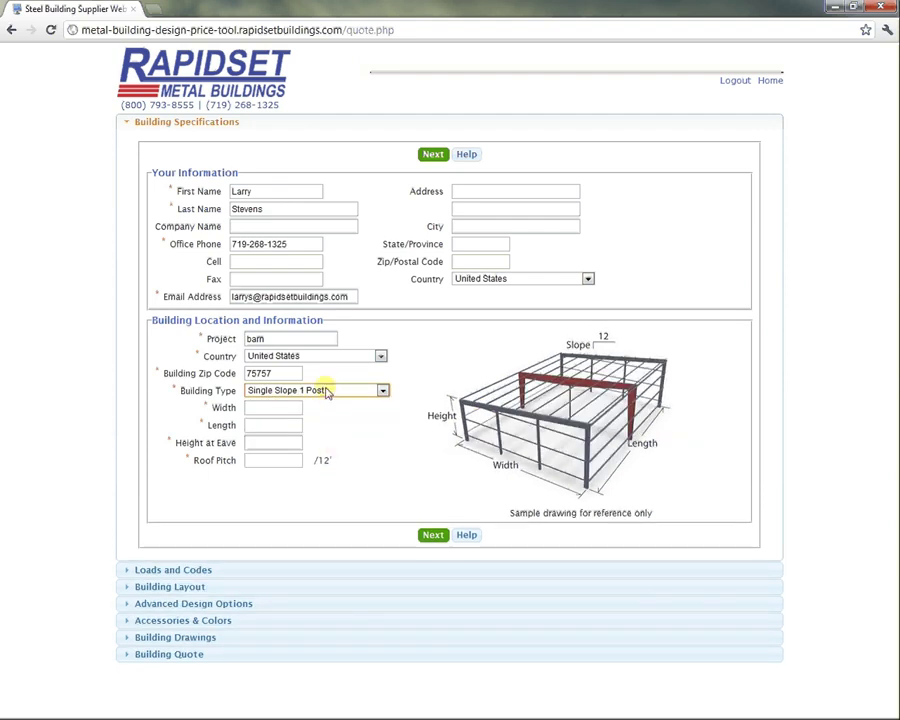
{"action": "left_click", "coordinate": [332, 391]}
{"action": "left_click", "coordinate": [331, 463]}
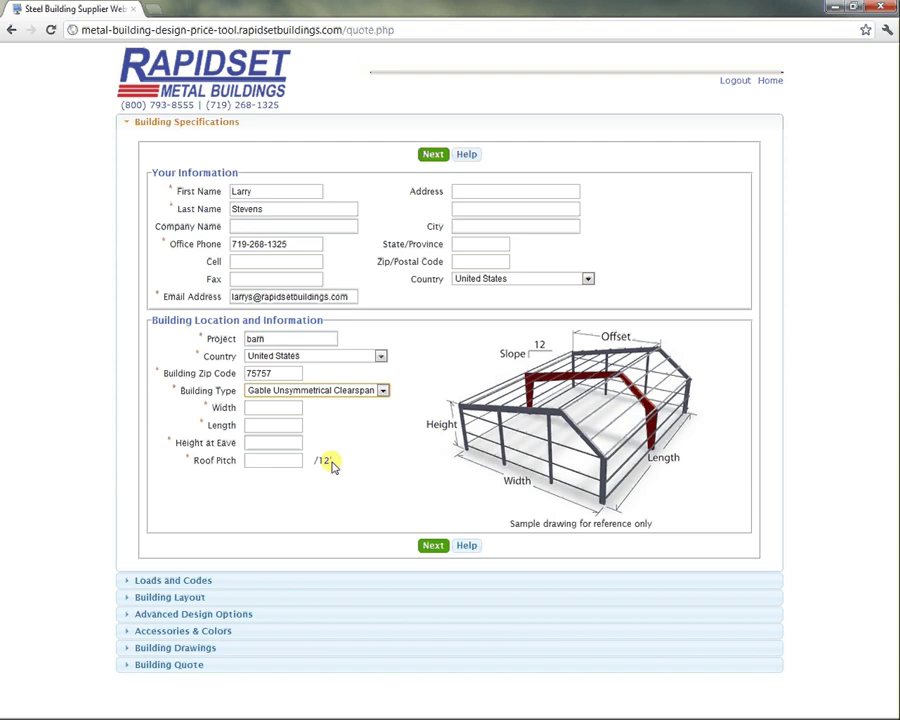
{"action": "left_click", "coordinate": [350, 391]}
{"action": "left_click", "coordinate": [343, 399]}
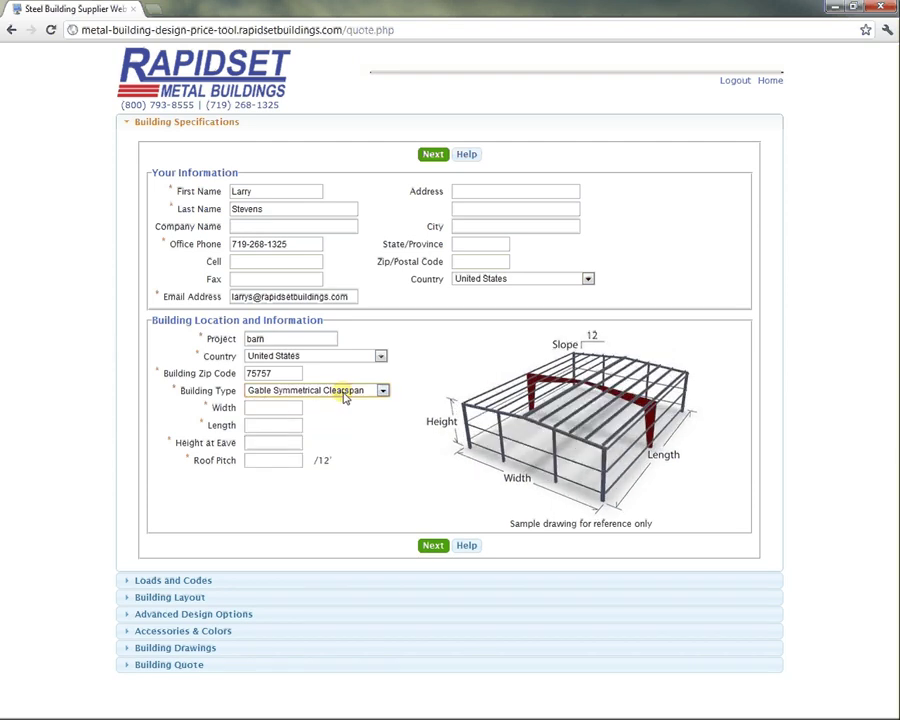
{"action": "left_click", "coordinate": [266, 406]}
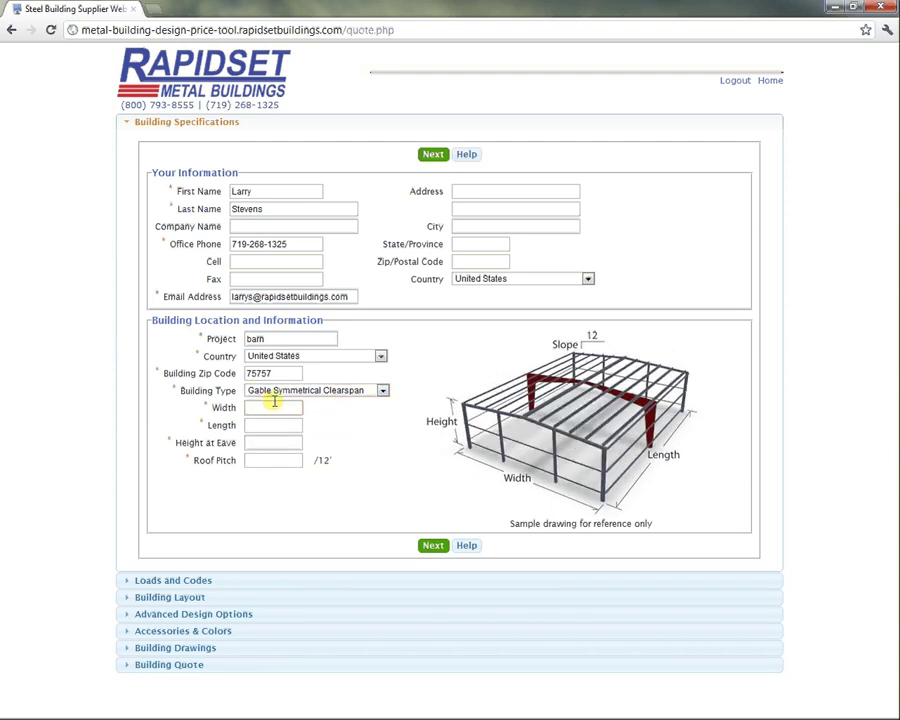
Enter width 40', length 60' and eave height 13' 2".
{"action": "type", "text": "40"}
{"action": "left_click", "coordinate": [277, 425]}
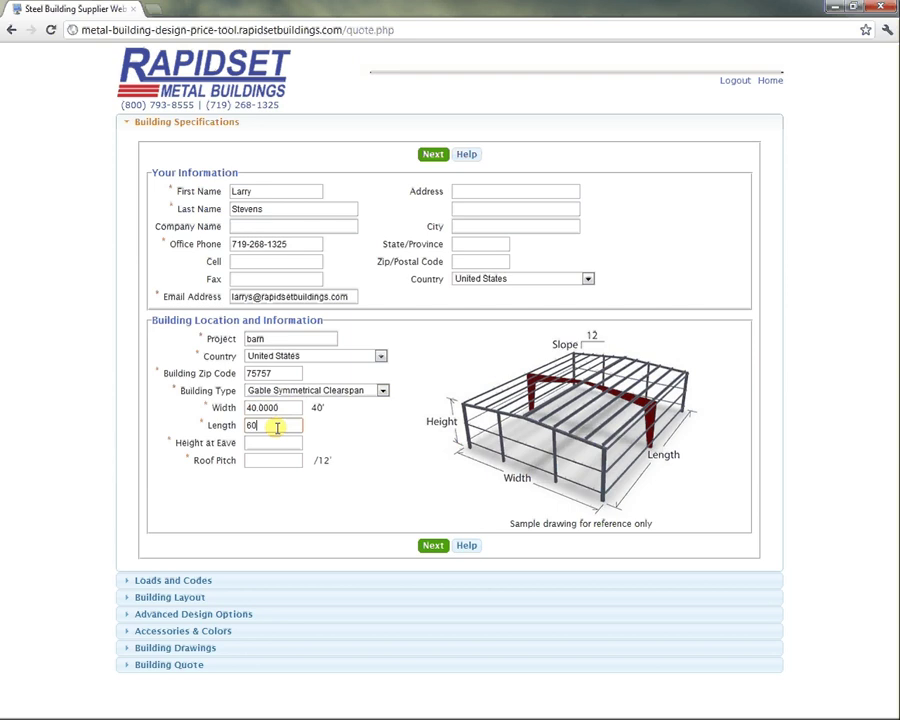
{"action": "type", "text": "60"}
{"action": "left_click", "coordinate": [261, 443]}
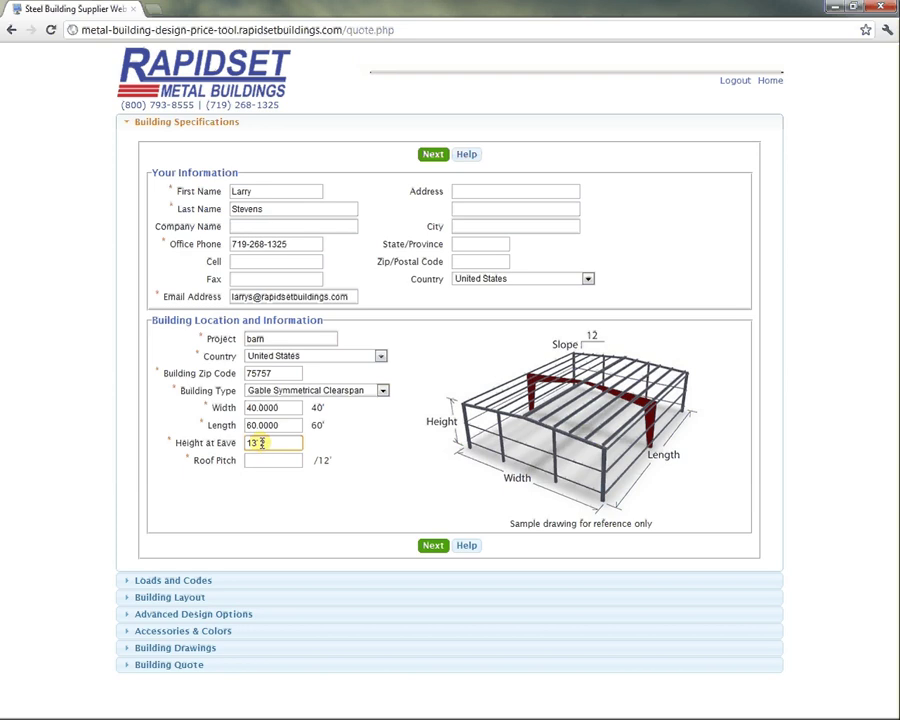
{"action": "type", "text": "13' 2'"}
{"action": "left_click", "coordinate": [285, 424]}
{"action": "double_click", "coordinate": [246, 424]}
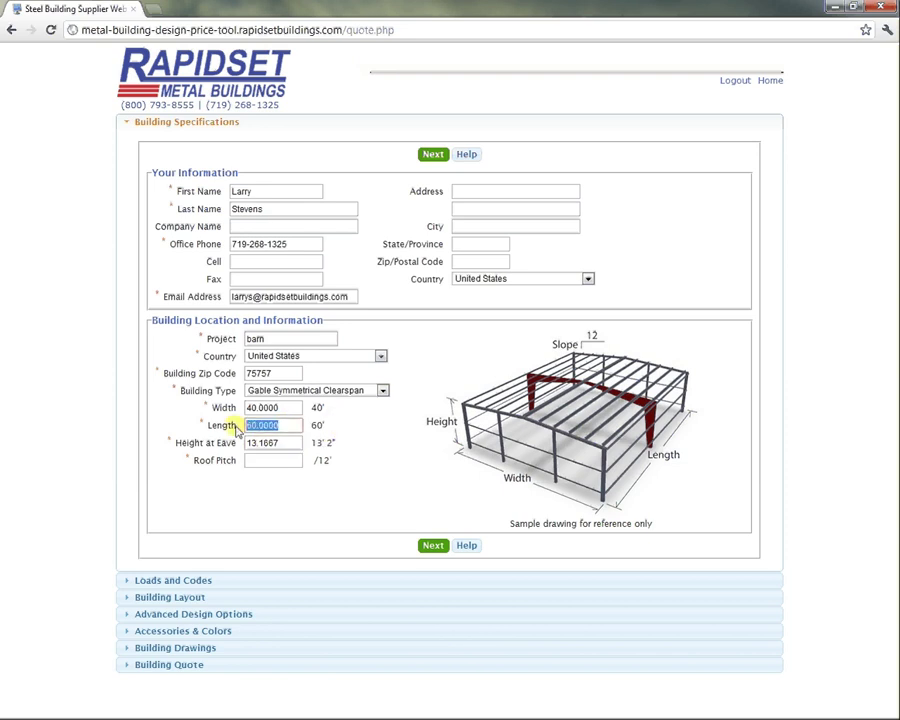
{"action": "type", "text": "60"}
{"action": "left_click", "coordinate": [260, 406]}
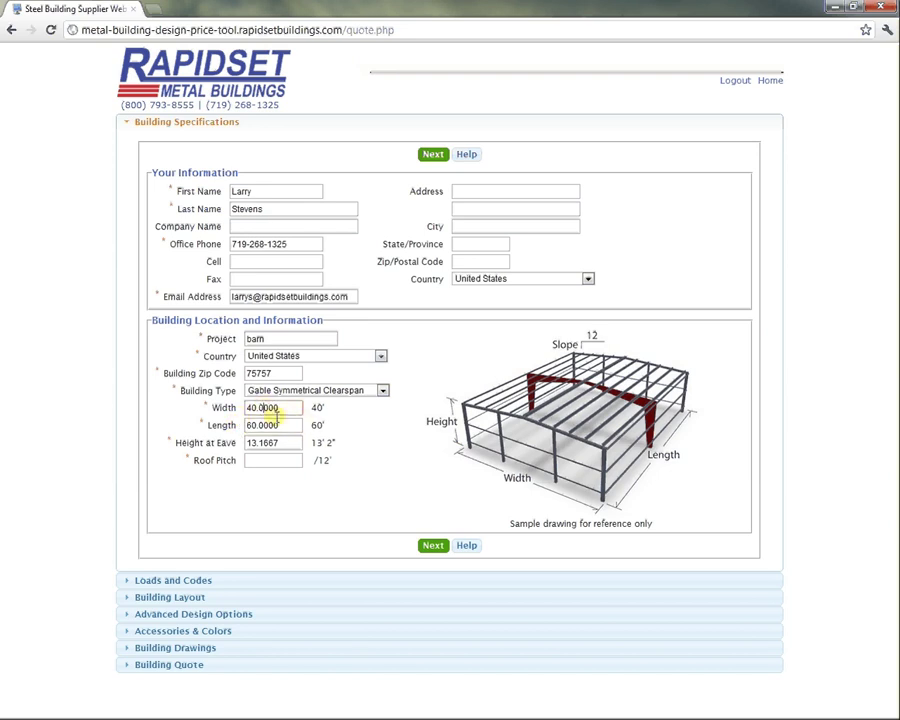
Set the roof pitch to 3/12.
{"action": "left_click", "coordinate": [267, 460]}
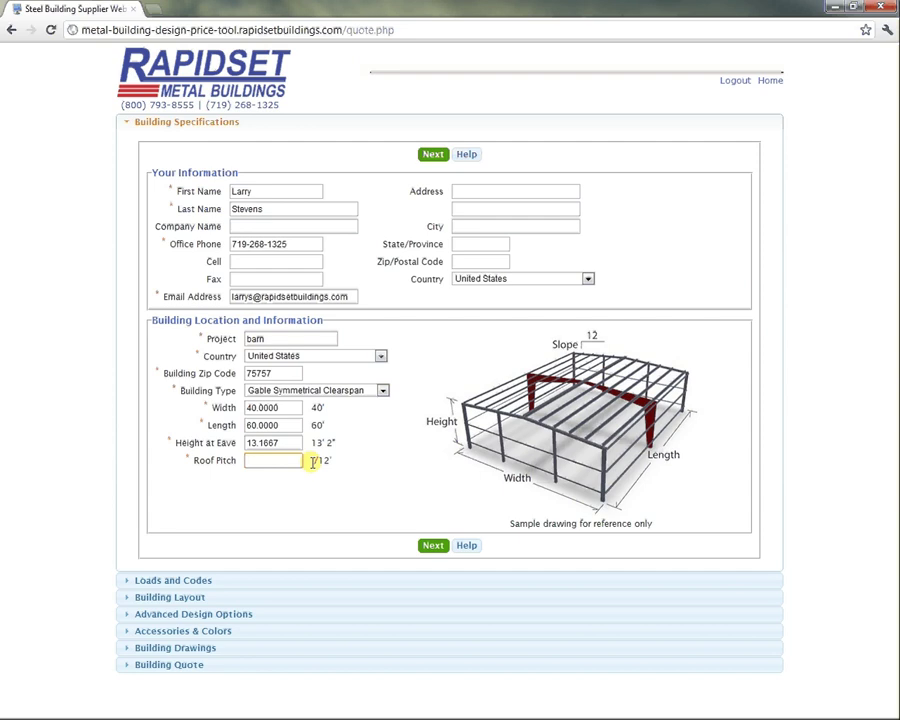
{"action": "left_click", "coordinate": [330, 458]}
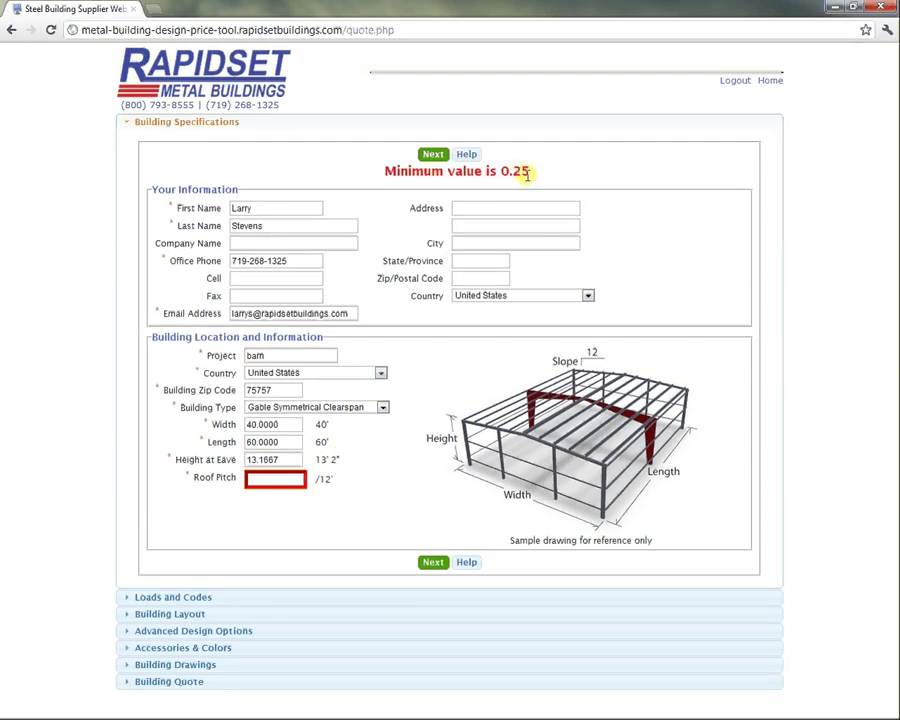
{"action": "left_click", "coordinate": [272, 480]}
{"action": "type", "text": "3"}
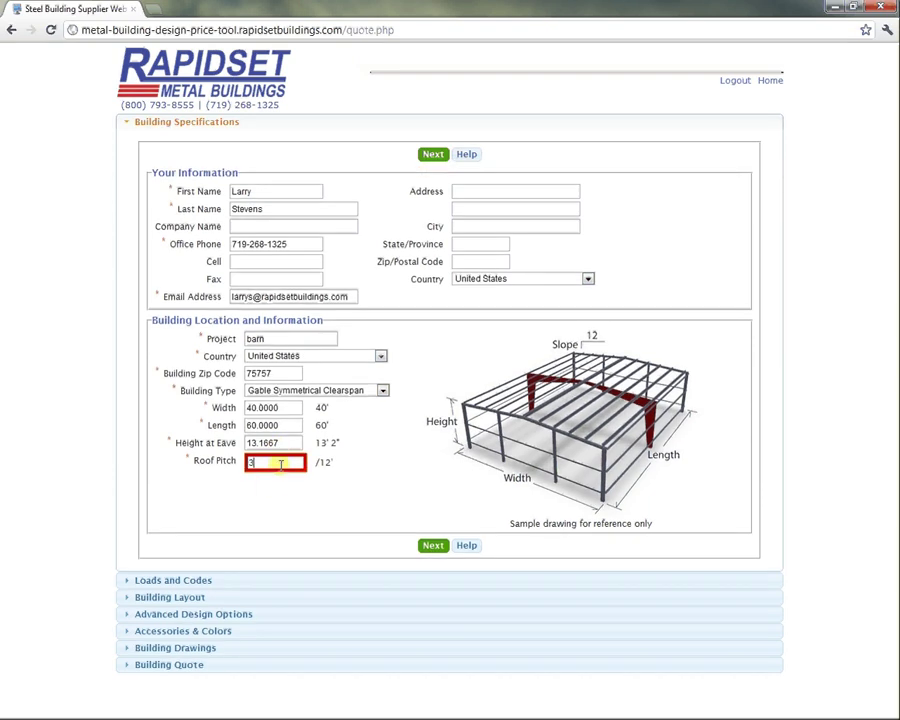
{"action": "left_click", "coordinate": [376, 492]}
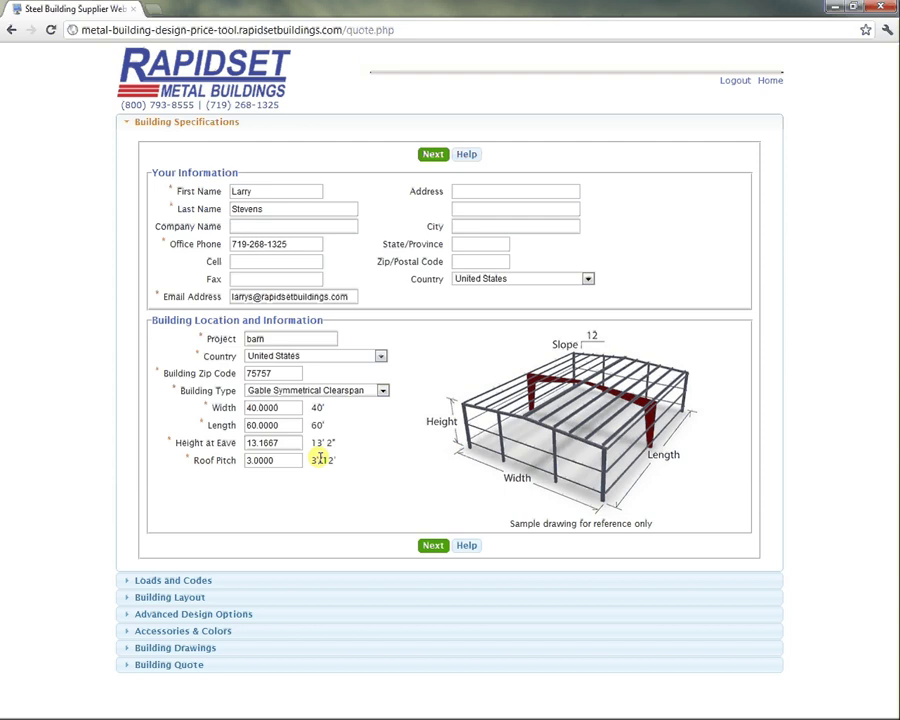
Continue to Loads and Codes and agree to the default IBC 03 design loads.
{"action": "left_click", "coordinate": [466, 545]}
{"action": "left_click", "coordinate": [436, 138]}
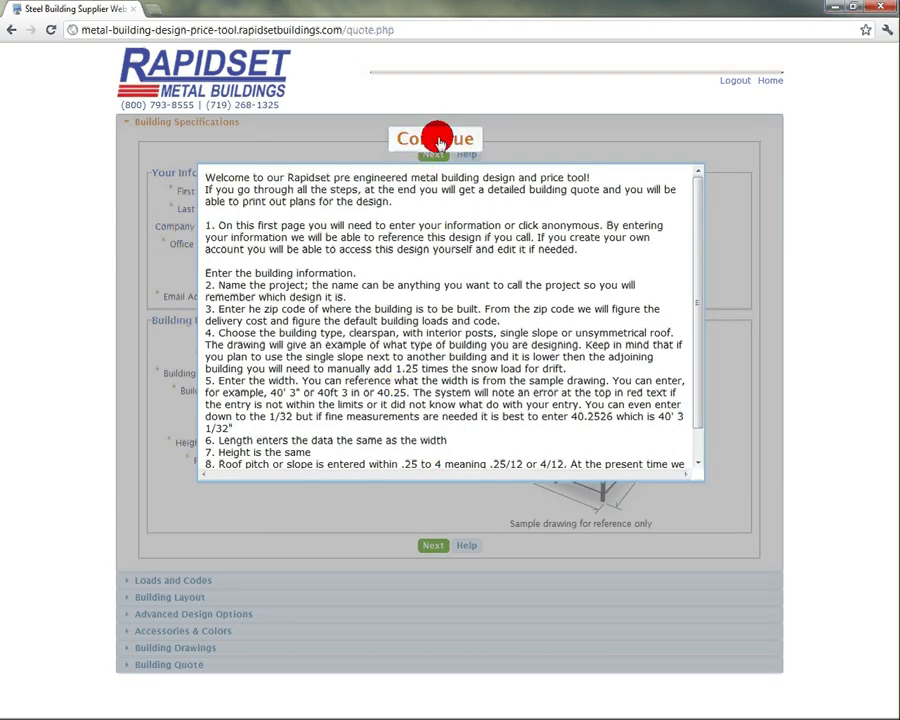
{"action": "left_click", "coordinate": [435, 546]}
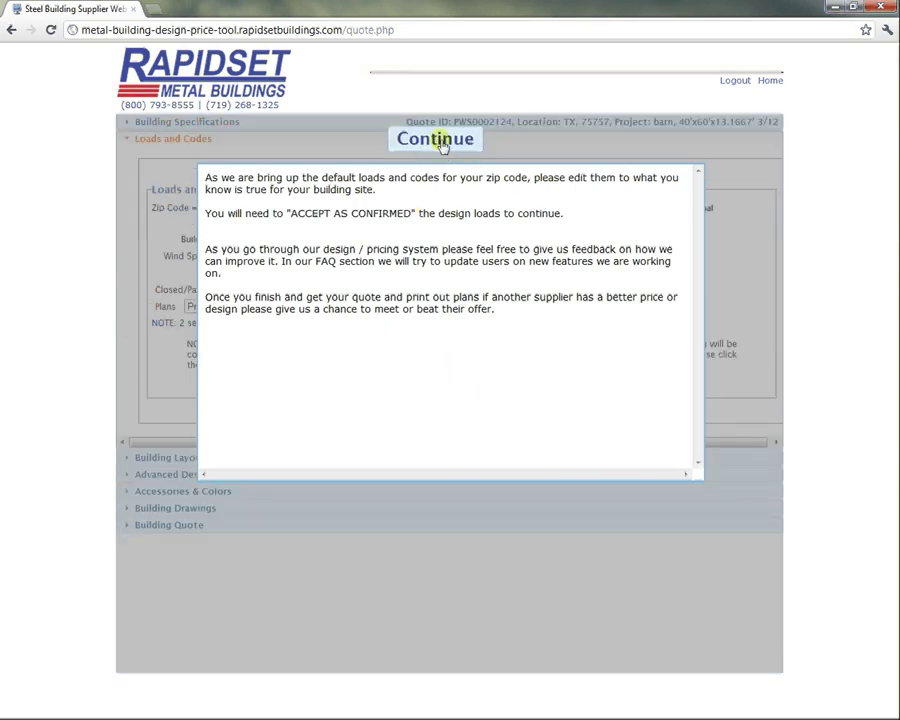
{"action": "left_click", "coordinate": [440, 141]}
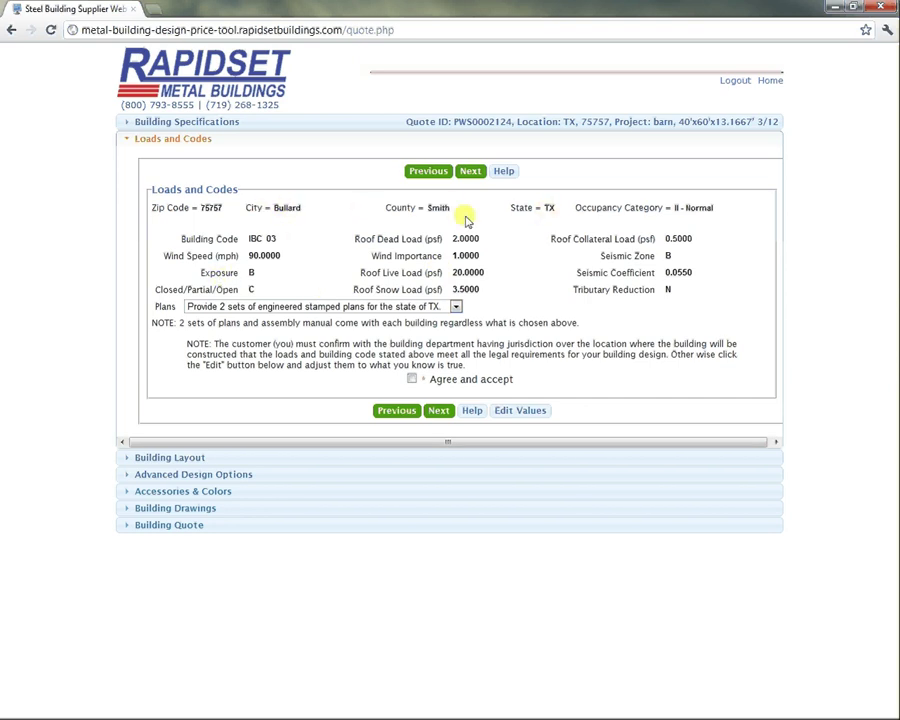
{"action": "left_click", "coordinate": [411, 379]}
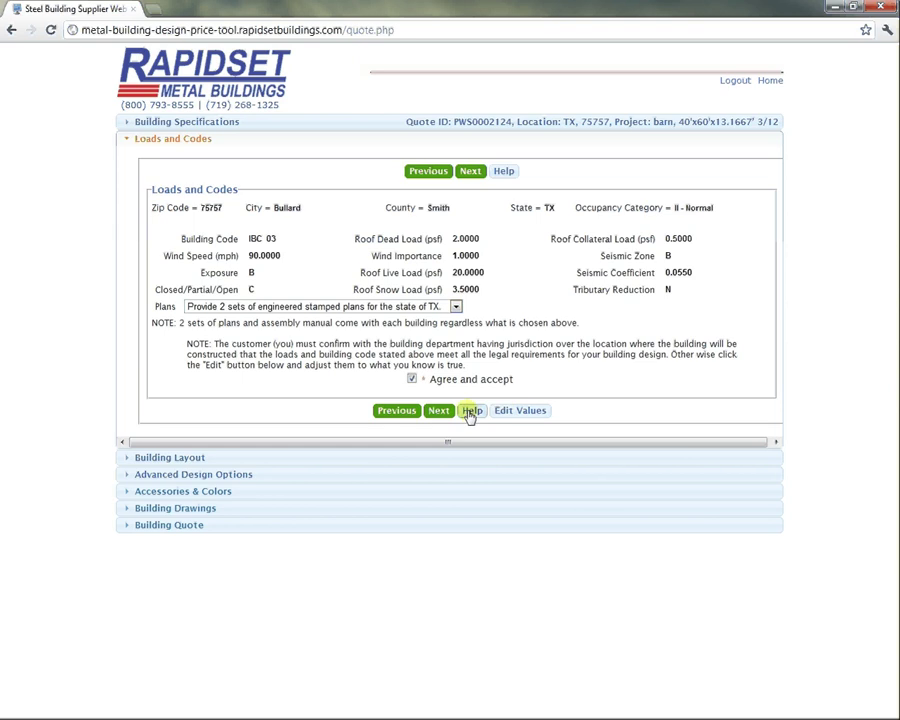
Continue to Building Layout and split the right endwall into 4 bays of 10'.
{"action": "left_click", "coordinate": [439, 411]}
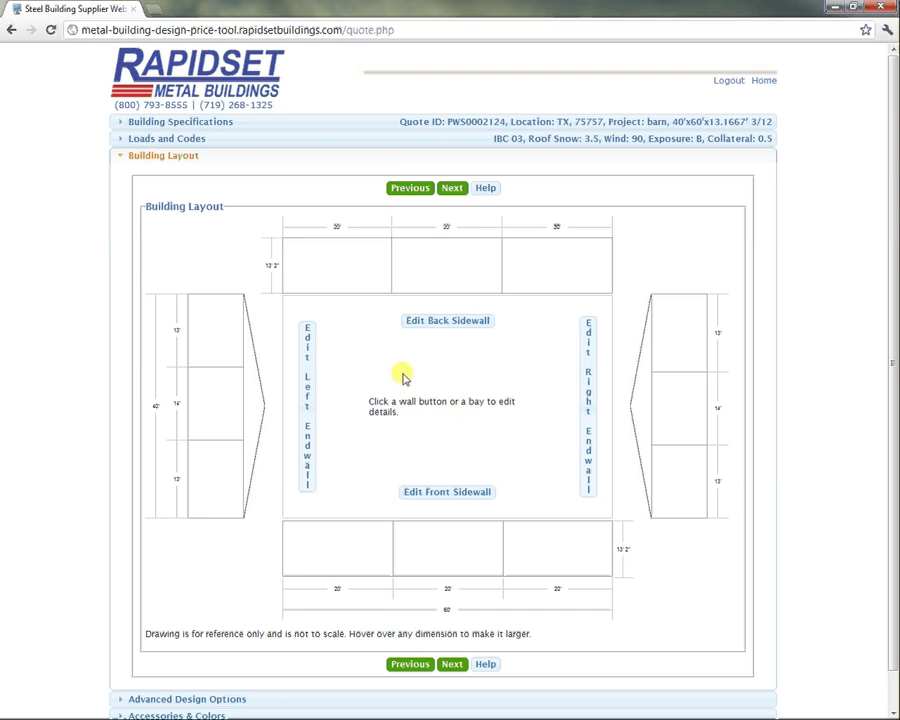
{"action": "left_click", "coordinate": [588, 404]}
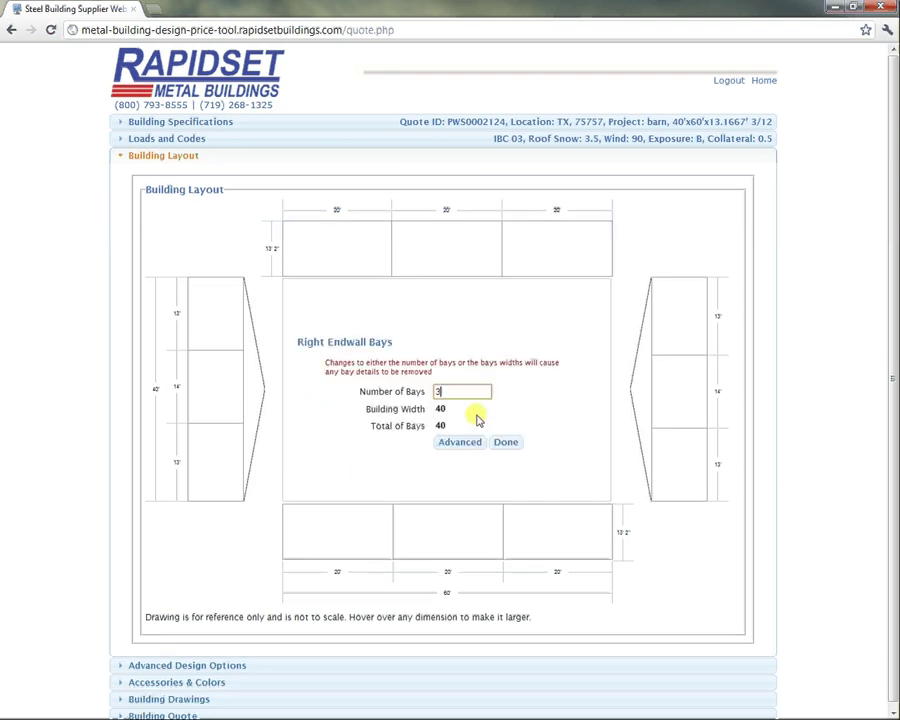
{"action": "double_click", "coordinate": [437, 391]}
{"action": "type", "text": "4"}
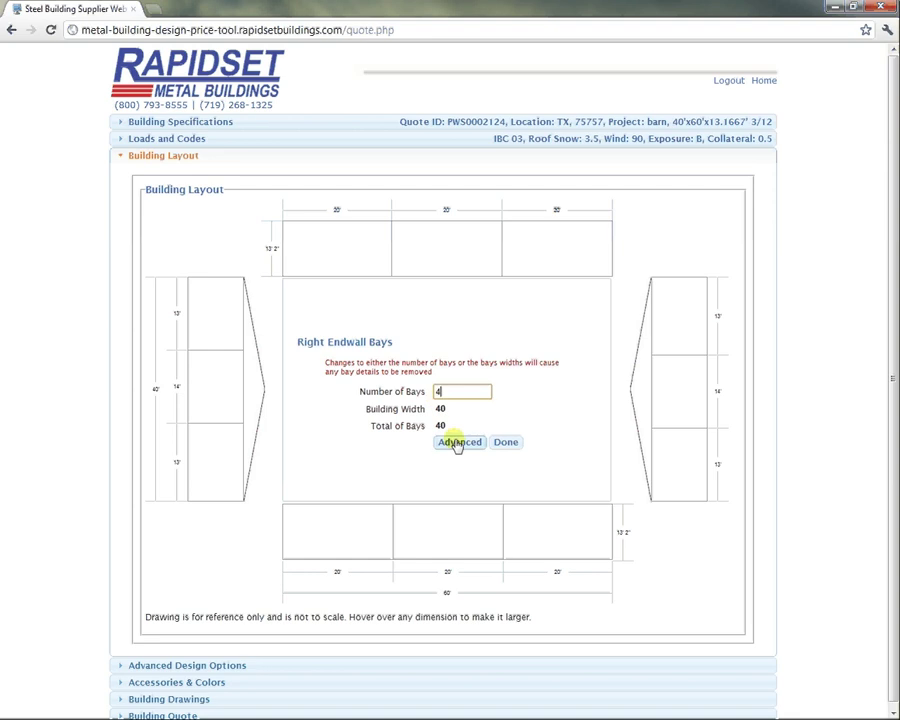
{"action": "left_click", "coordinate": [509, 443]}
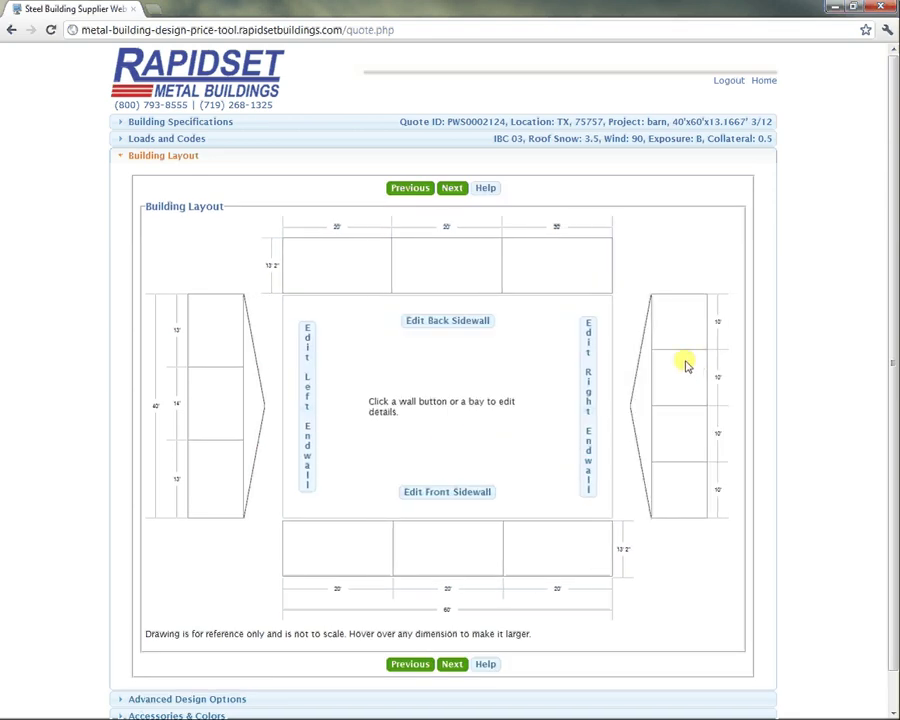
Add a centred 10'x10' framed opening in the left endwall's middle bay.
{"action": "left_click", "coordinate": [214, 404]}
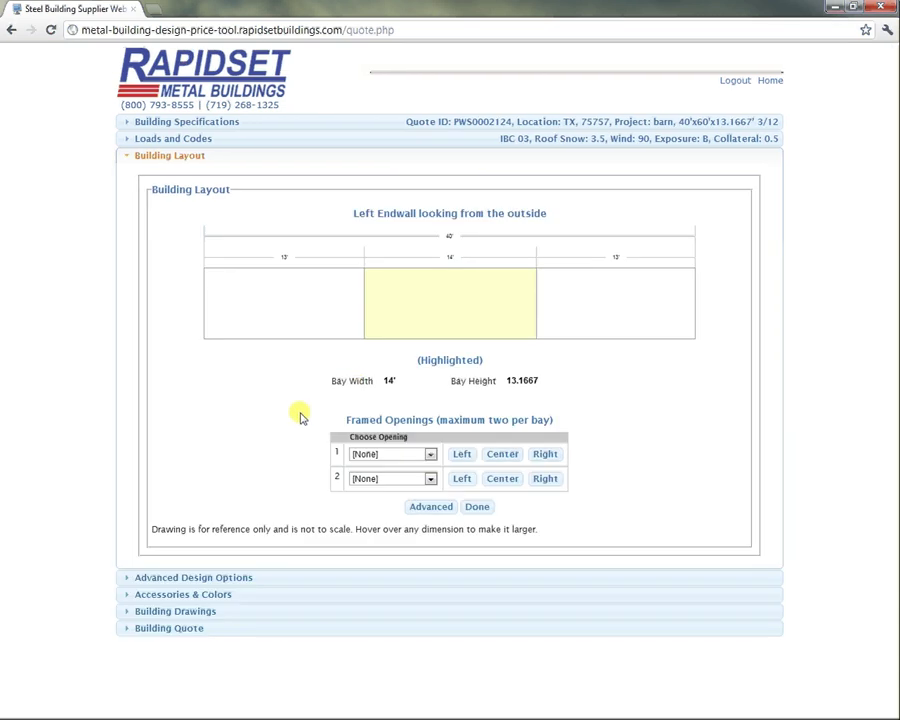
{"action": "left_click", "coordinate": [430, 454]}
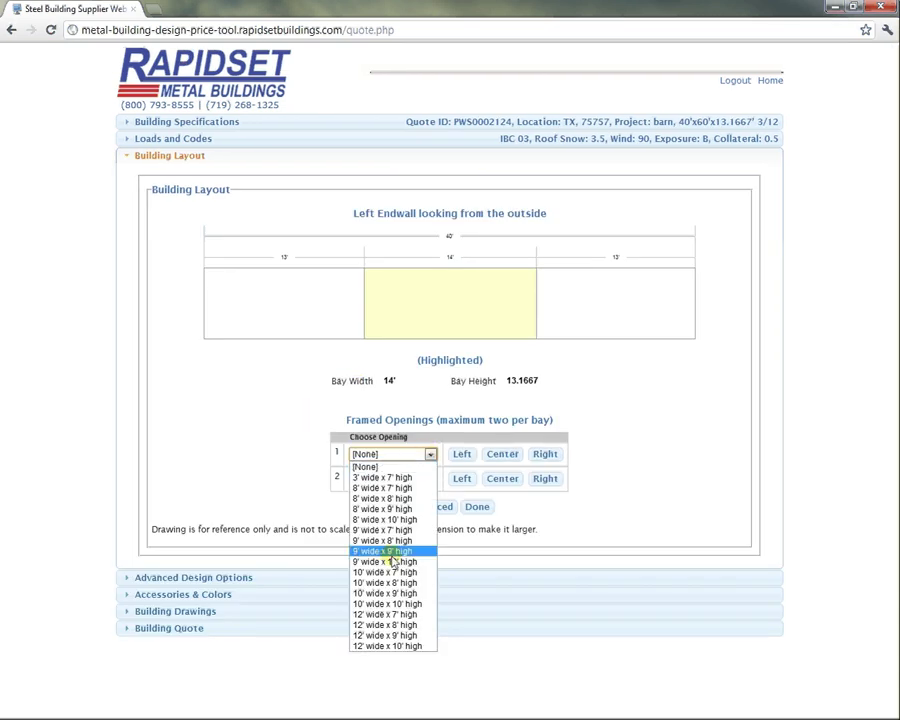
{"action": "left_click", "coordinate": [386, 604]}
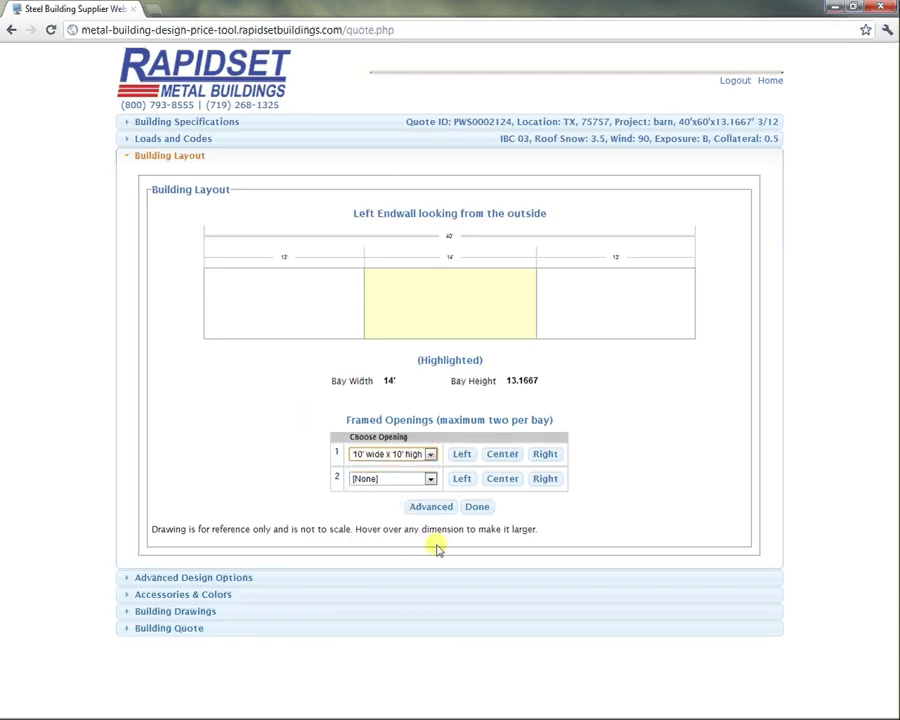
{"action": "left_click", "coordinate": [502, 454]}
{"action": "left_click", "coordinate": [477, 506]}
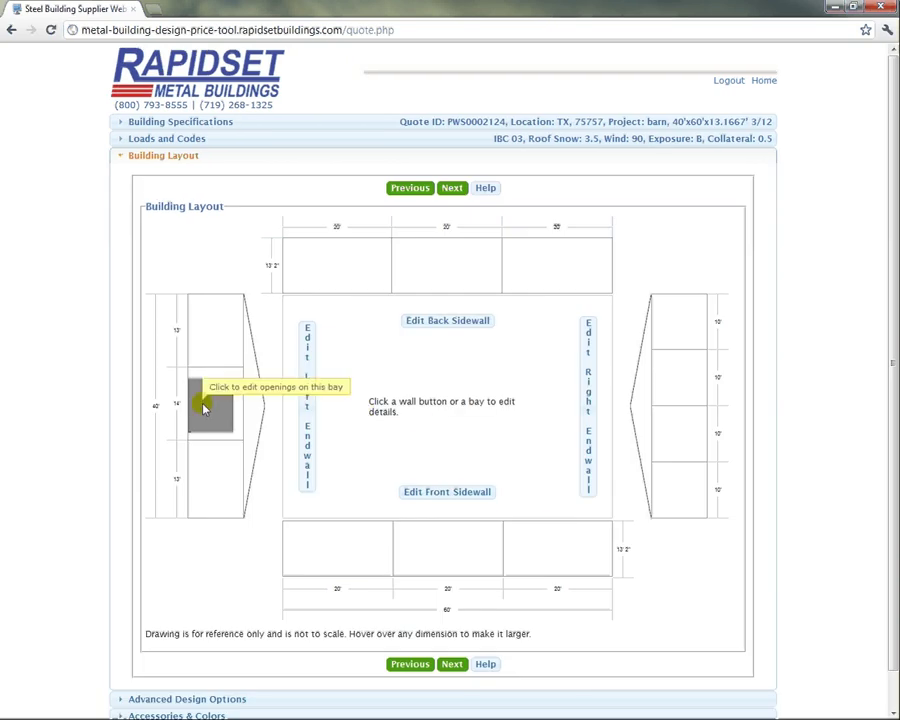
Add a right-aligned 8'x8' opening in the front sidewall's third bay and continue.
{"action": "left_click", "coordinate": [556, 266]}
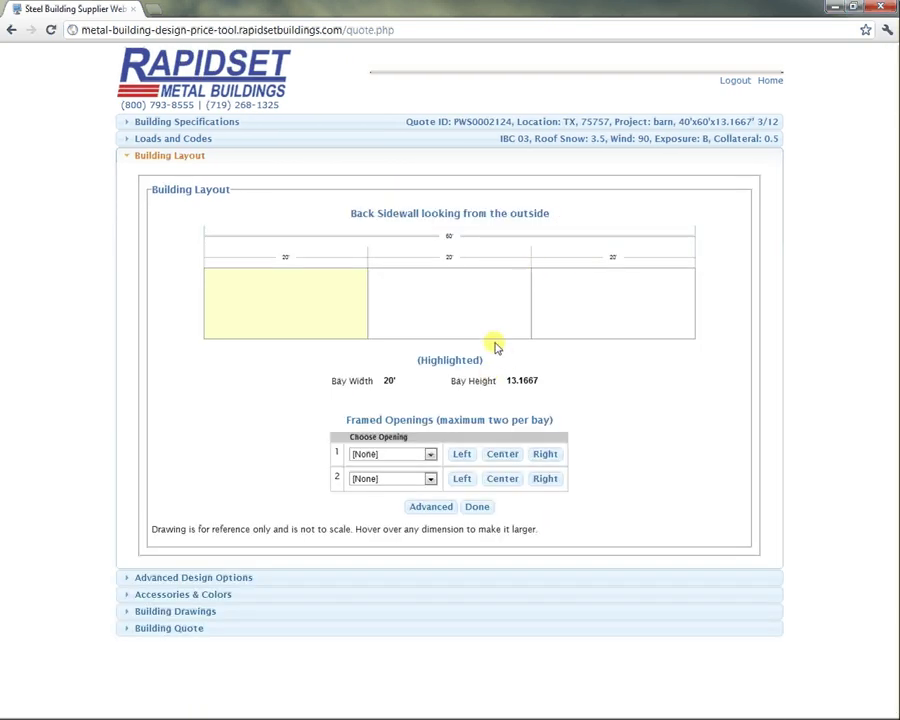
{"action": "left_click", "coordinate": [477, 506]}
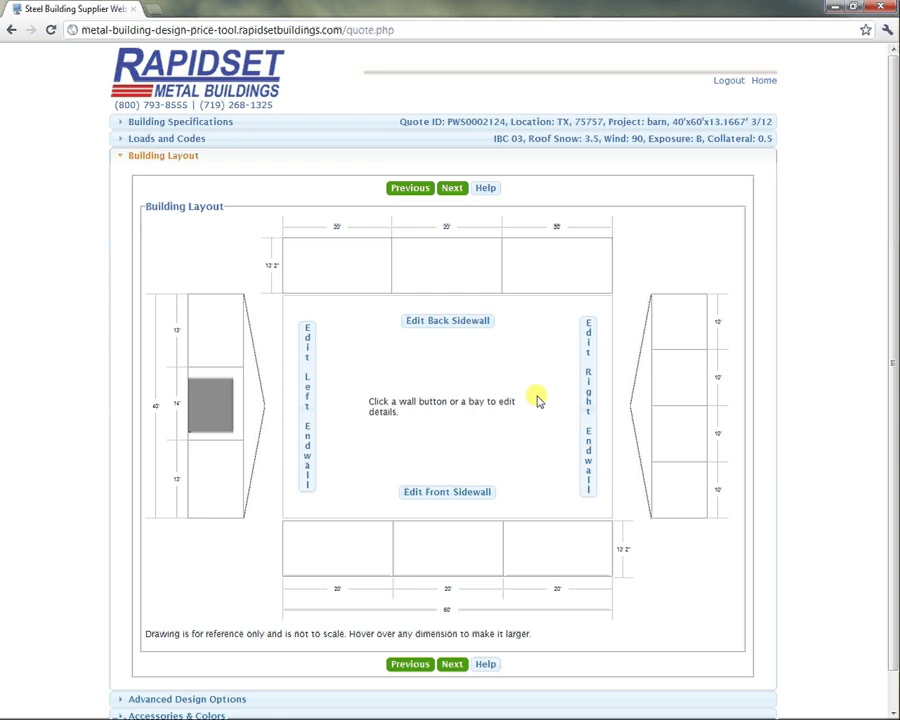
{"action": "left_click", "coordinate": [546, 530]}
{"action": "left_click", "coordinate": [430, 455]}
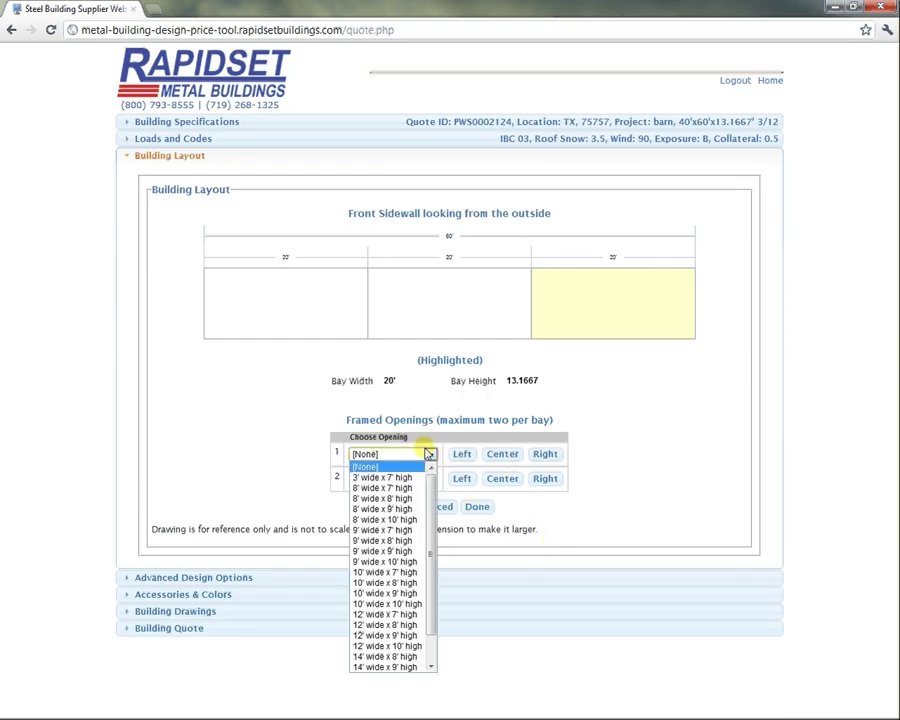
{"action": "left_click", "coordinate": [400, 497]}
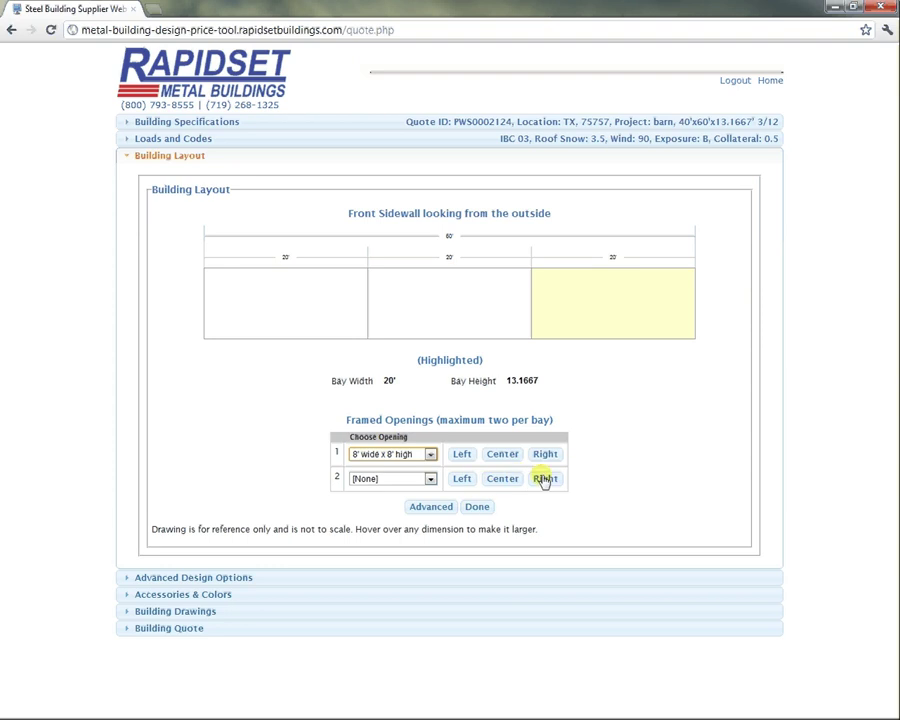
{"action": "left_click", "coordinate": [545, 455]}
{"action": "left_click", "coordinate": [478, 507]}
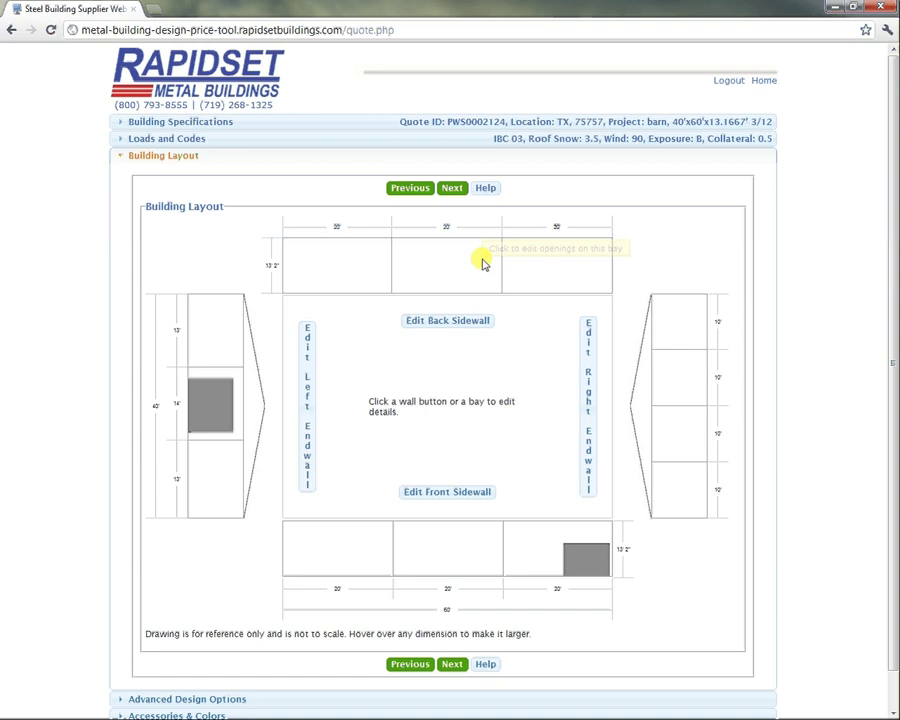
{"action": "left_click", "coordinate": [452, 189]}
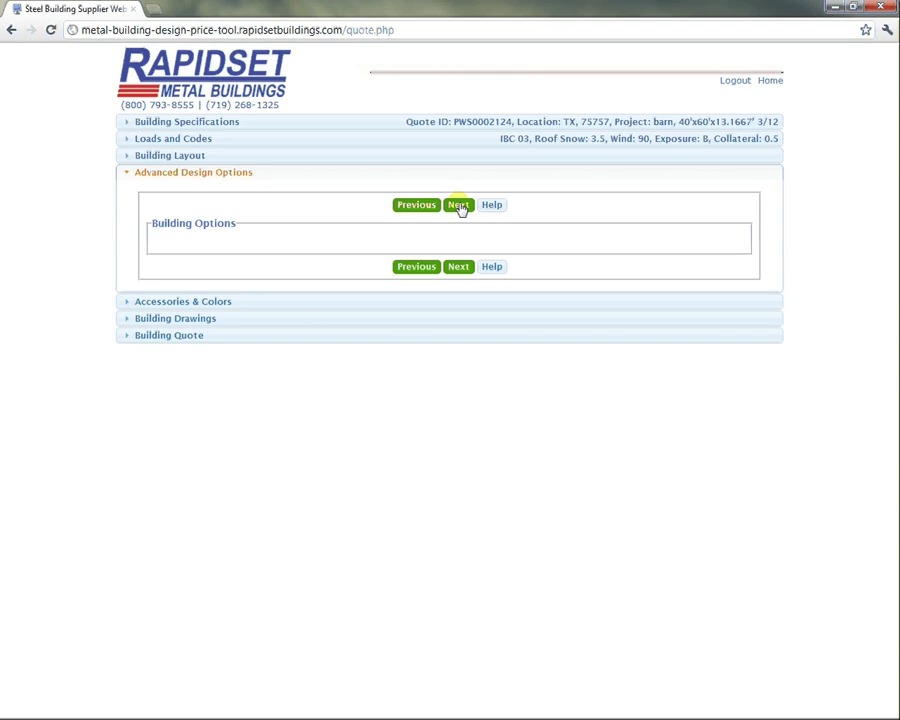
Skip Advanced Design Options and dismiss the design message to reach Accessories & Colors.
{"action": "left_click", "coordinate": [458, 205]}
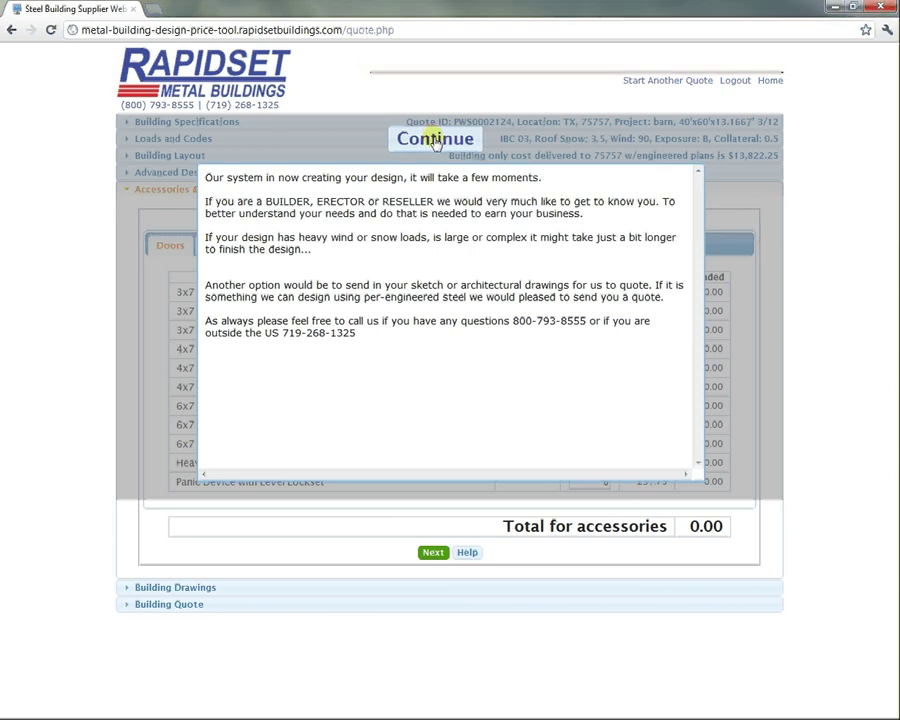
{"action": "left_click", "coordinate": [435, 140]}
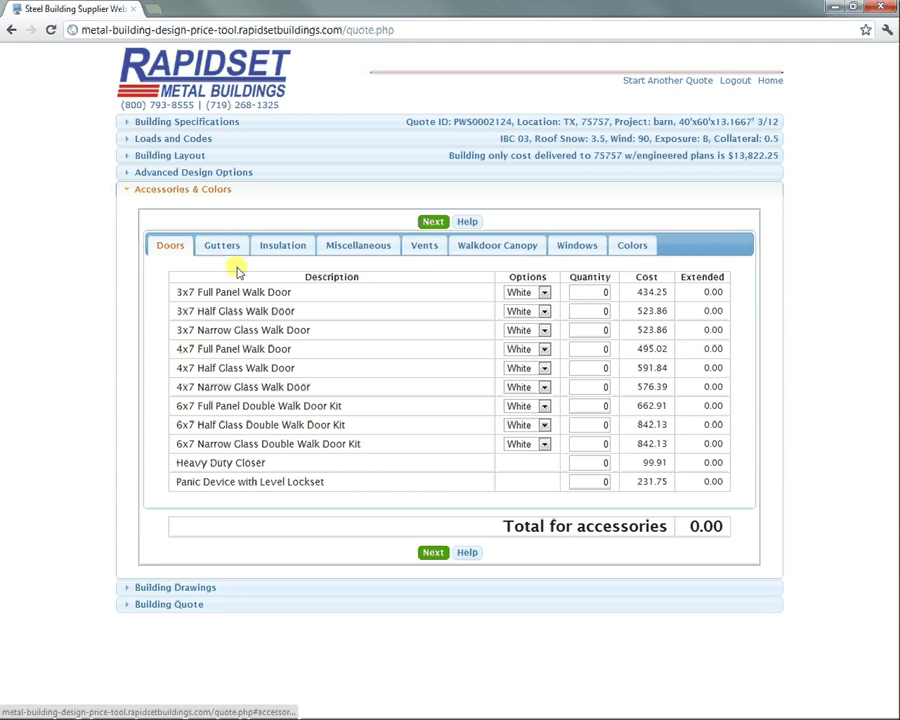
Set the 3x7 Full Panel Walk Door quantity to 1.
{"action": "left_click", "coordinate": [604, 291]}
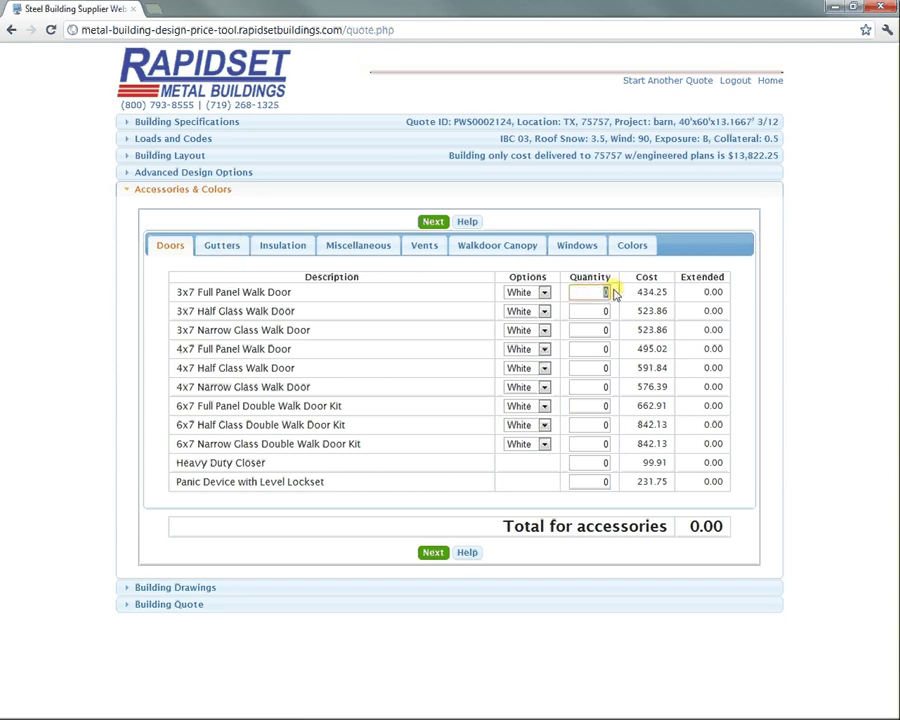
{"action": "type", "text": "1"}
{"action": "left_click_drag", "start_coordinate": [446, 317], "coordinate": [428, 291]}
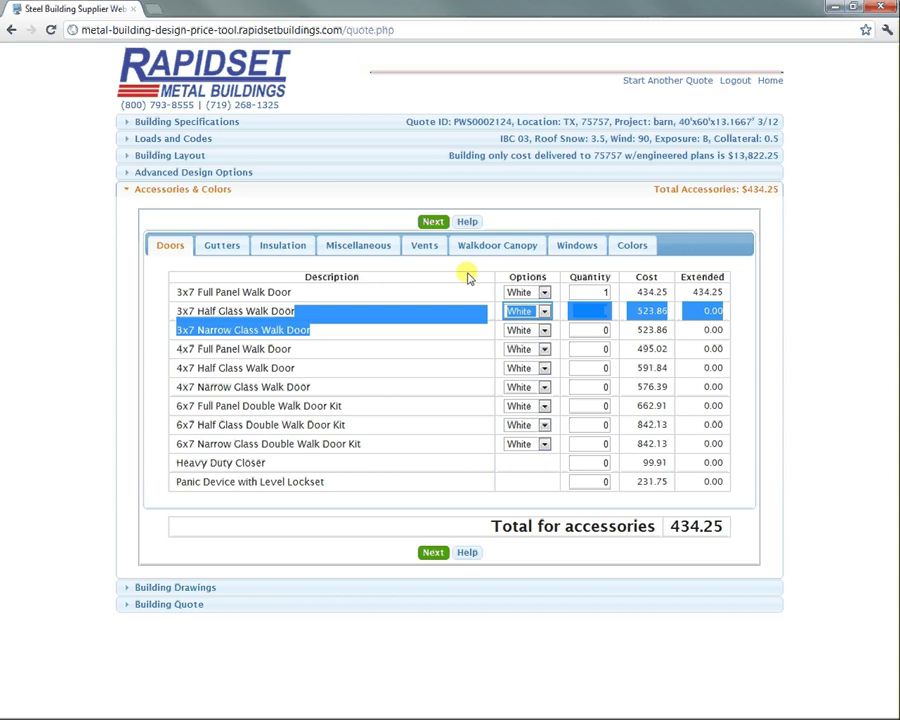
{"action": "left_click", "coordinate": [472, 268]}
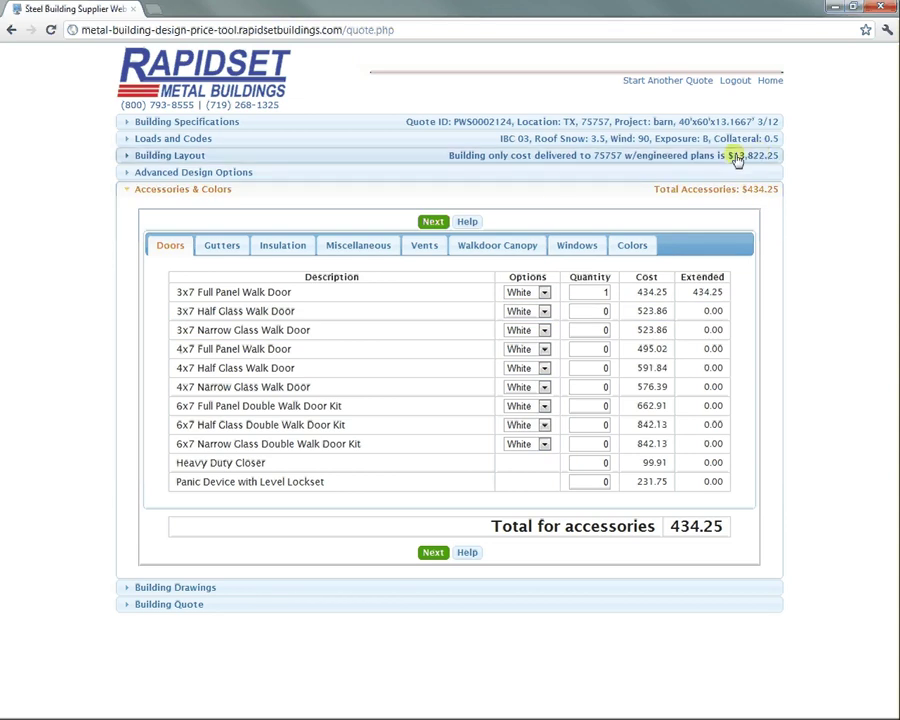
Add Gutters & Downspouts, bringing accessories to $1,092.38, and continue to Building Drawings.
{"action": "left_click", "coordinate": [222, 245]}
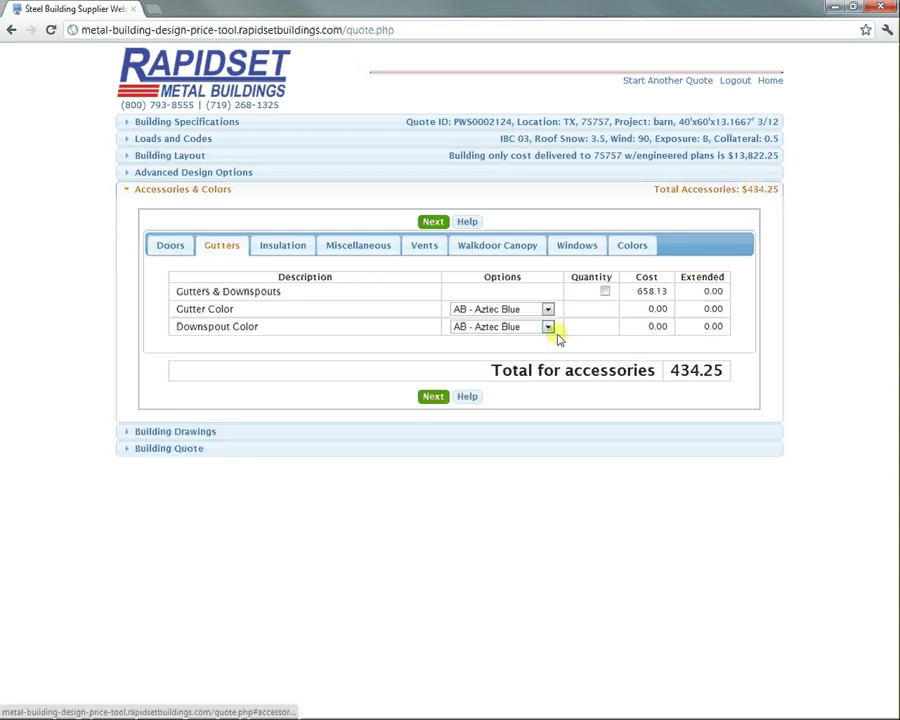
{"action": "left_click", "coordinate": [604, 291]}
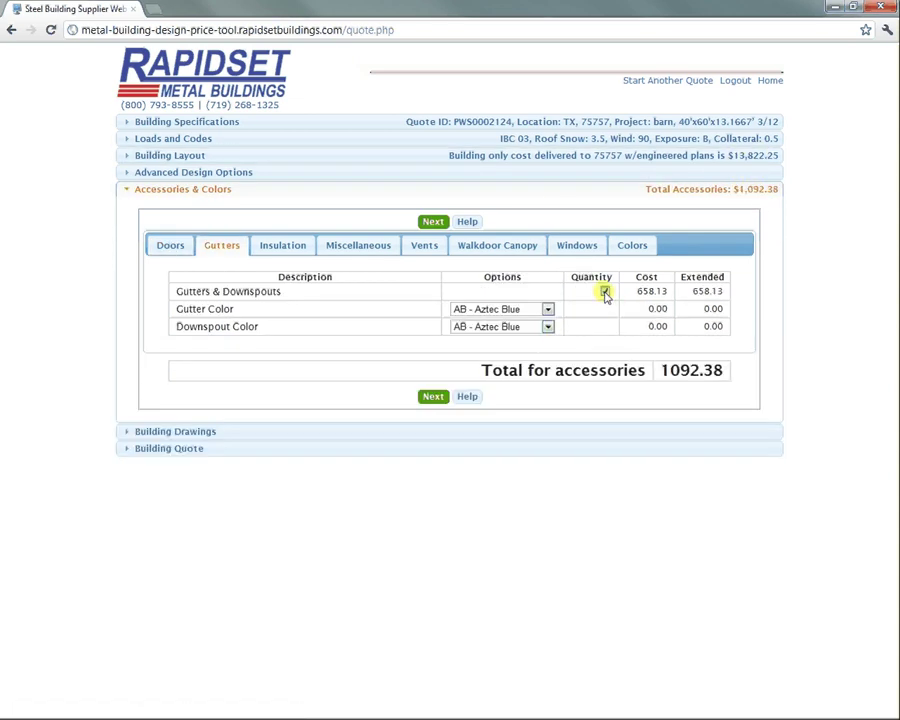
{"action": "left_click", "coordinate": [432, 397]}
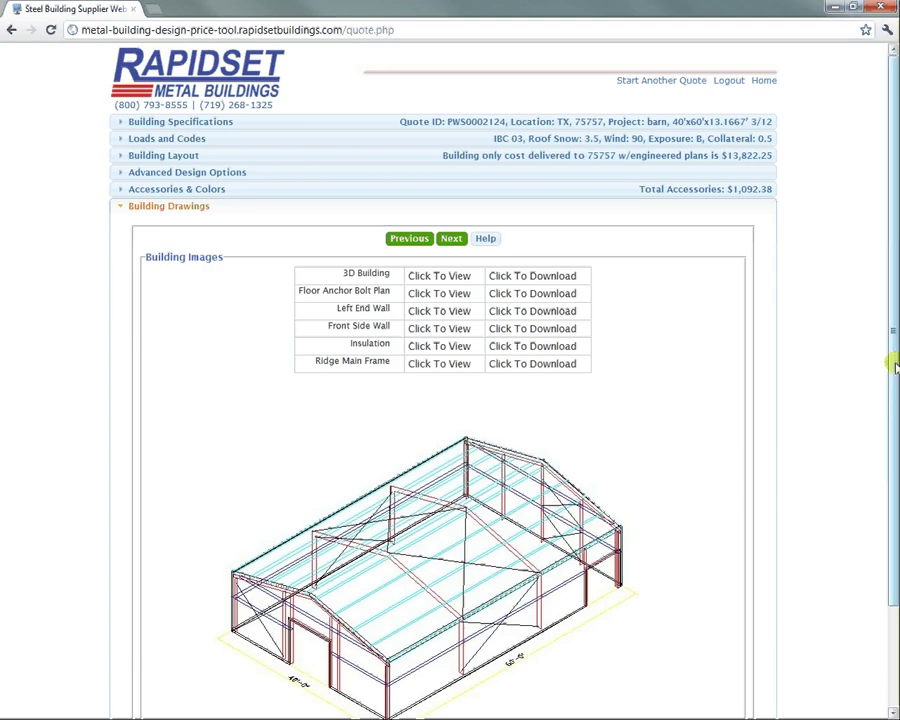
View the Floor Anchor Bolt Plan, Left End Wall, Front Side Wall and Ridge Main Frame drawings.
{"action": "left_click_drag", "start_coordinate": [893, 405], "coordinate": [891, 422]}
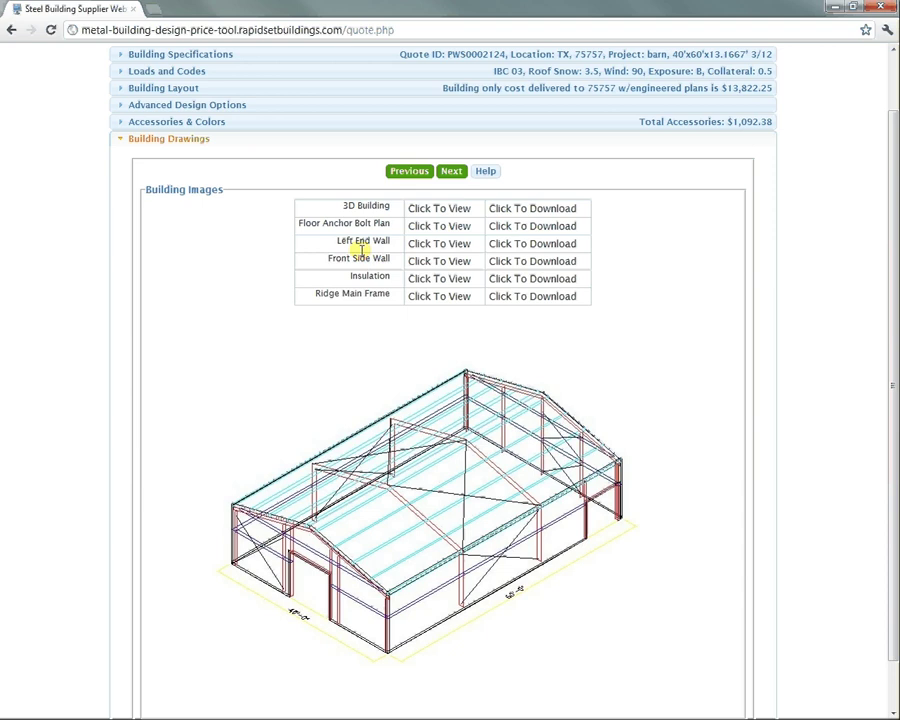
{"action": "left_click", "coordinate": [458, 226]}
{"action": "left_click", "coordinate": [451, 257]}
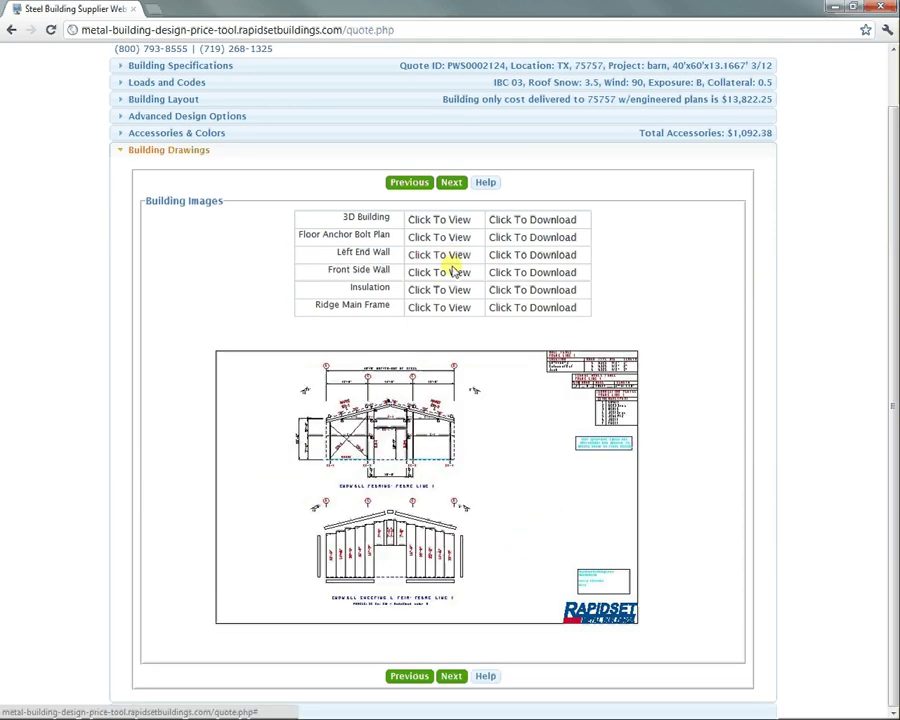
{"action": "left_click", "coordinate": [454, 273]}
{"action": "left_click", "coordinate": [451, 311]}
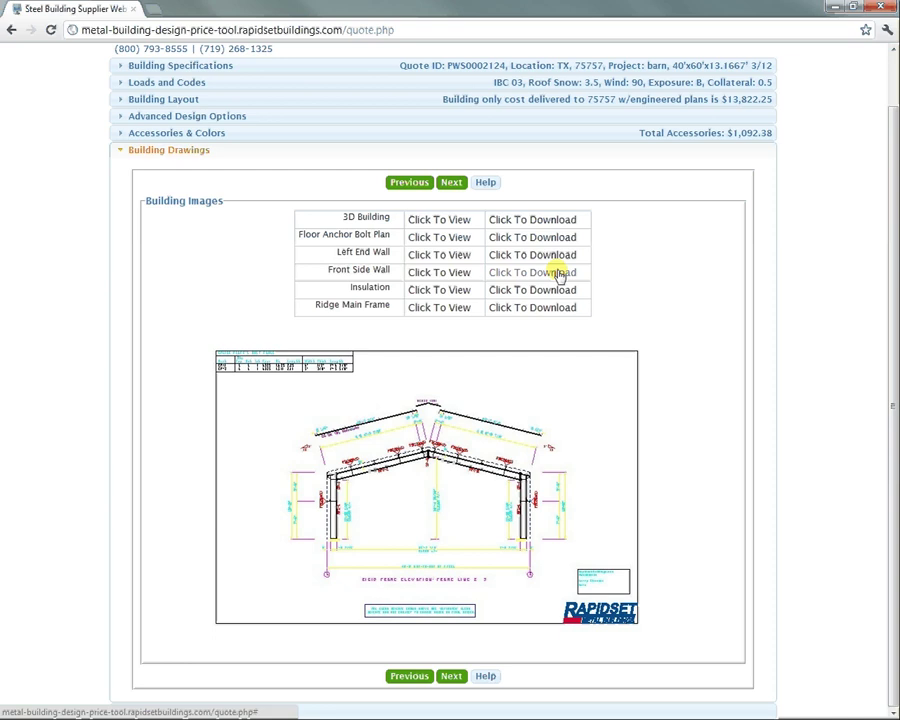
{"action": "left_click", "coordinate": [452, 184]}
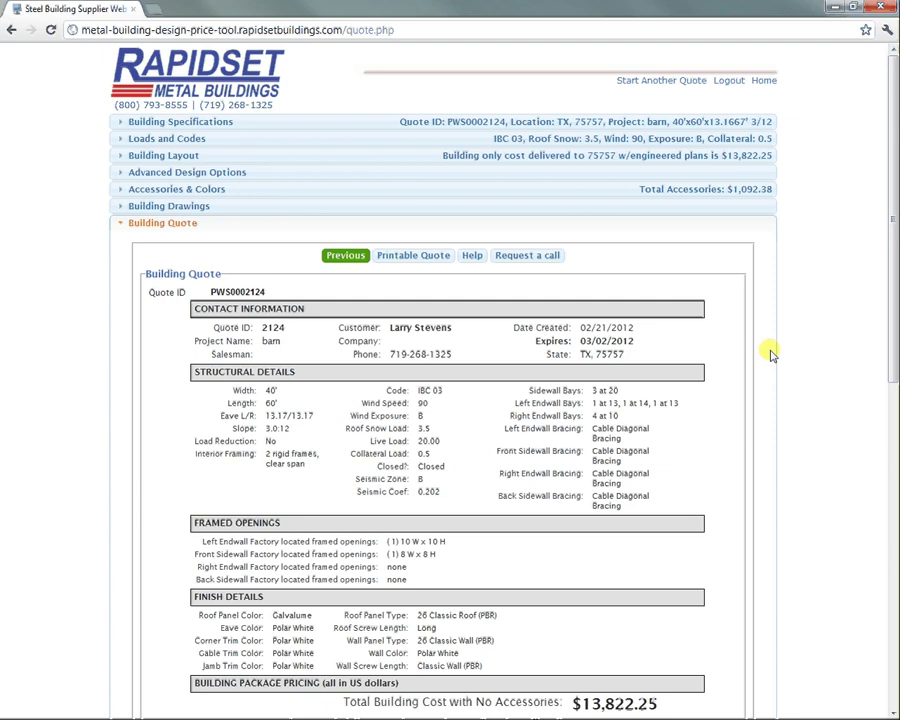
Scroll through the Building Quote to review the $14,914.63 total and $3,728.66 deposit.
{"action": "left_click_drag", "start_coordinate": [890, 292], "coordinate": [888, 450]}
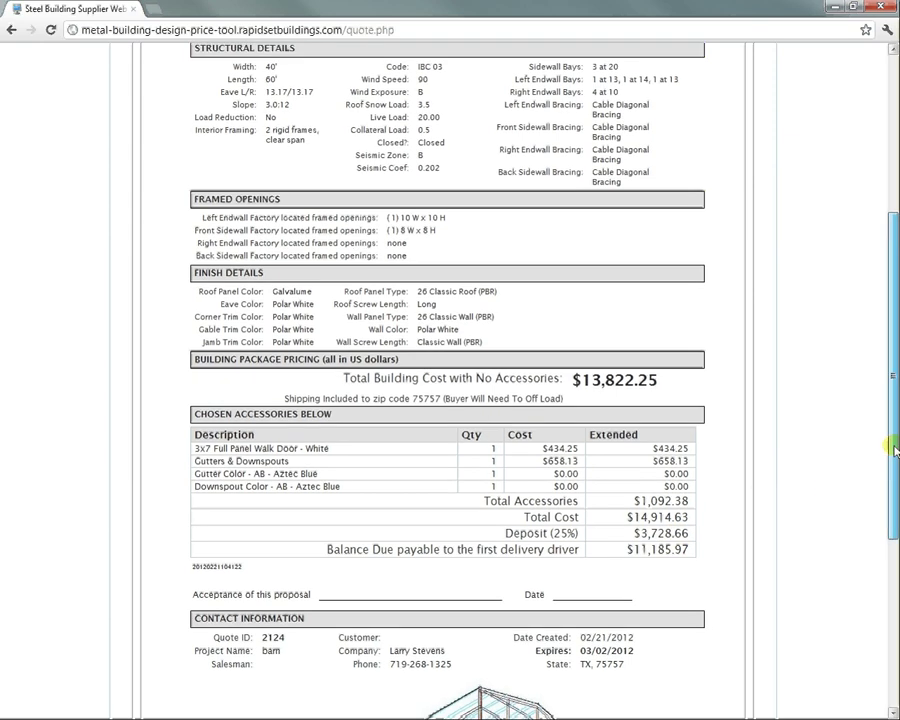
{"action": "scroll", "coordinate": [892, 534], "scroll_direction": "down", "scroll_amount": 2}
{"action": "scroll", "coordinate": [892, 534], "scroll_direction": "up", "scroll_amount": 5}
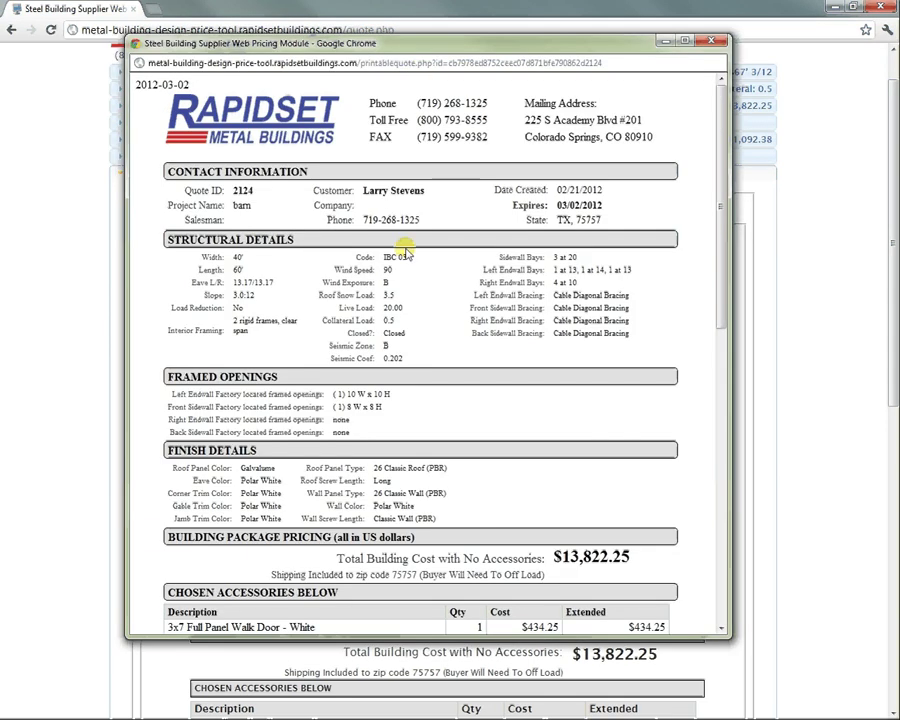
Close the printable quote window and begin a brand-new quote with blank building dimensions.
{"action": "mouse_move", "coordinate": [728, 280]}
{"action": "left_mouse_down"}
{"action": "mouse_move", "coordinate": [709, 515]}
{"action": "mouse_move", "coordinate": [725, 523]}
{"action": "mouse_move", "coordinate": [722, 395]}
{"action": "left_mouse_up"}
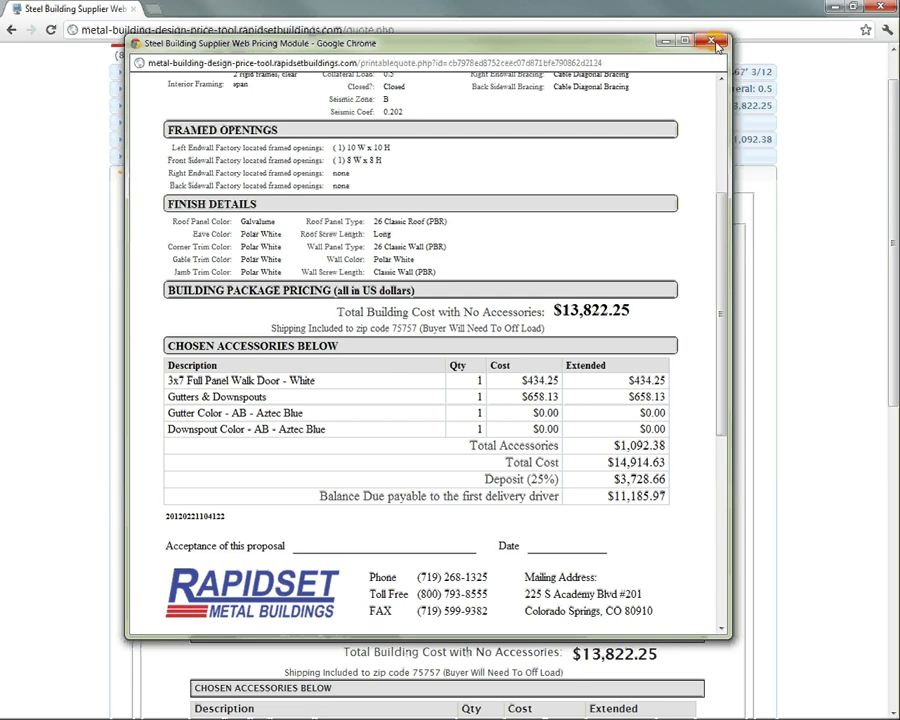
{"action": "left_click", "coordinate": [711, 40]}
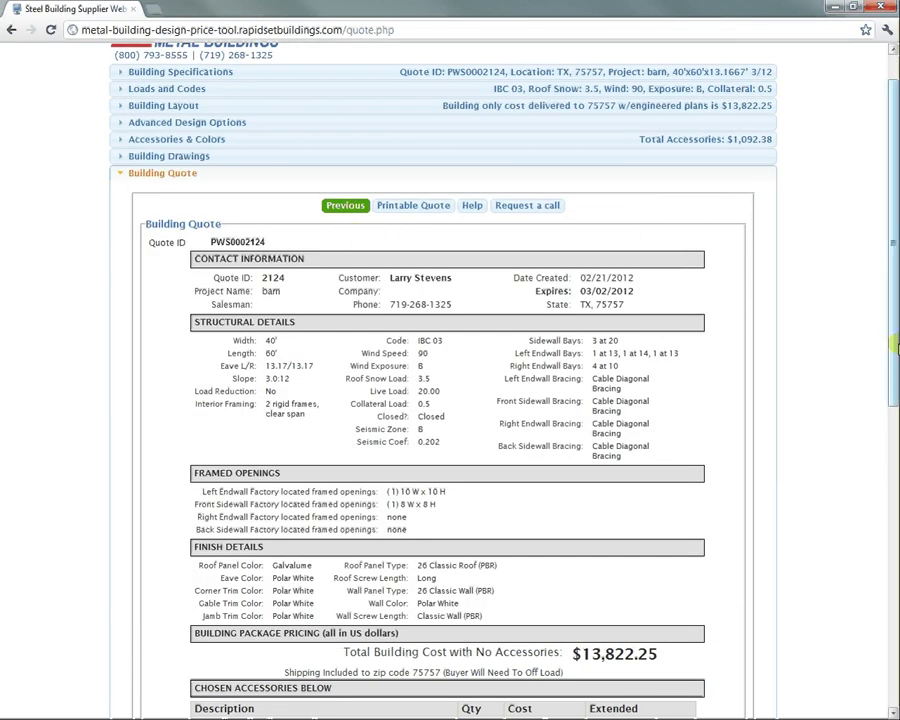
{"action": "left_click_drag", "start_coordinate": [891, 346], "coordinate": [886, 239]}
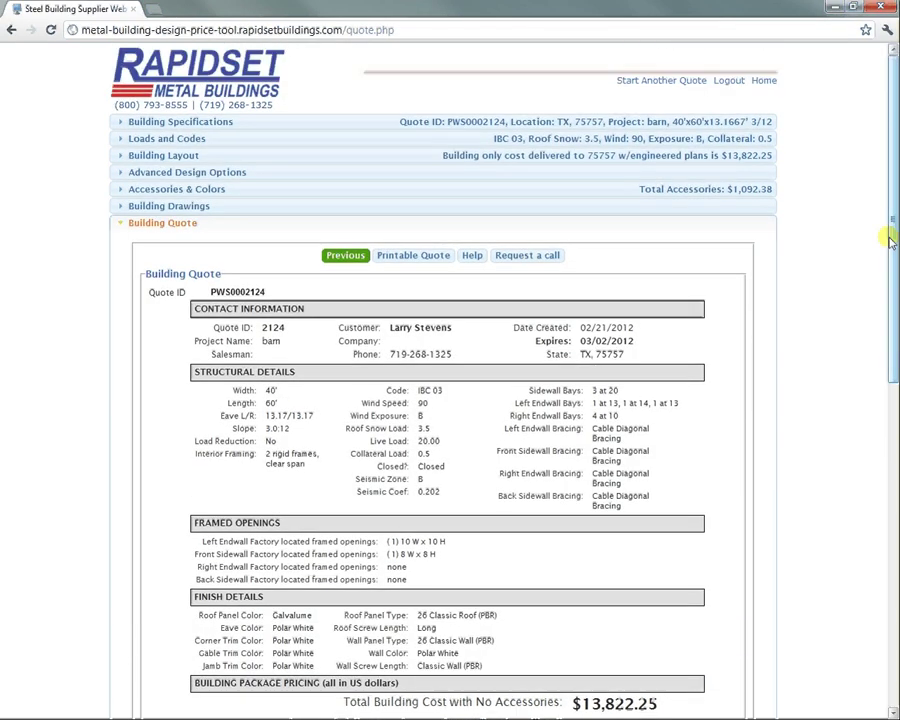
{"action": "left_click", "coordinate": [652, 82]}
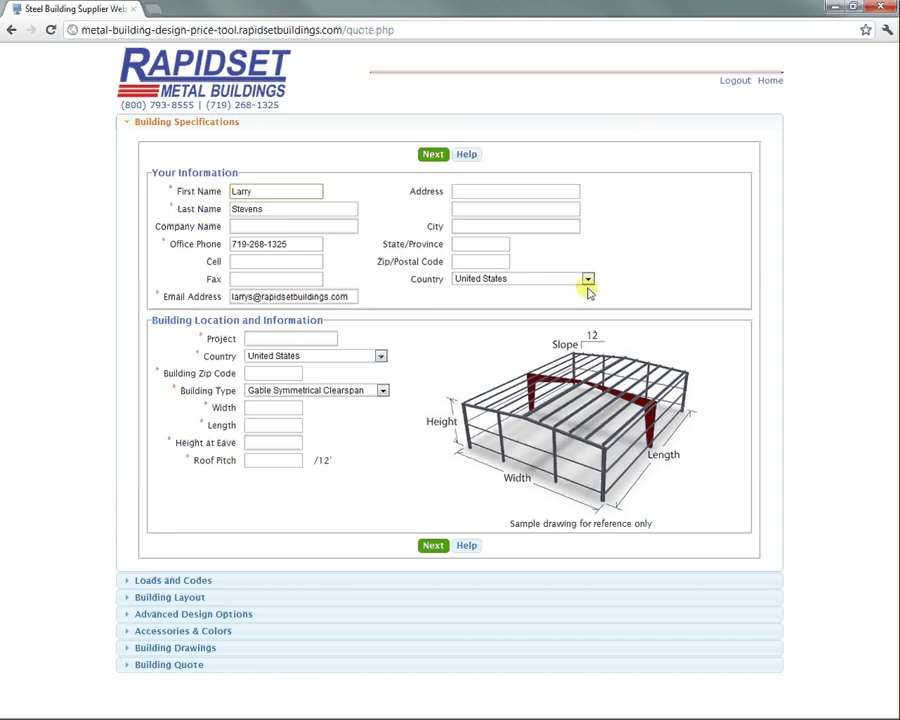